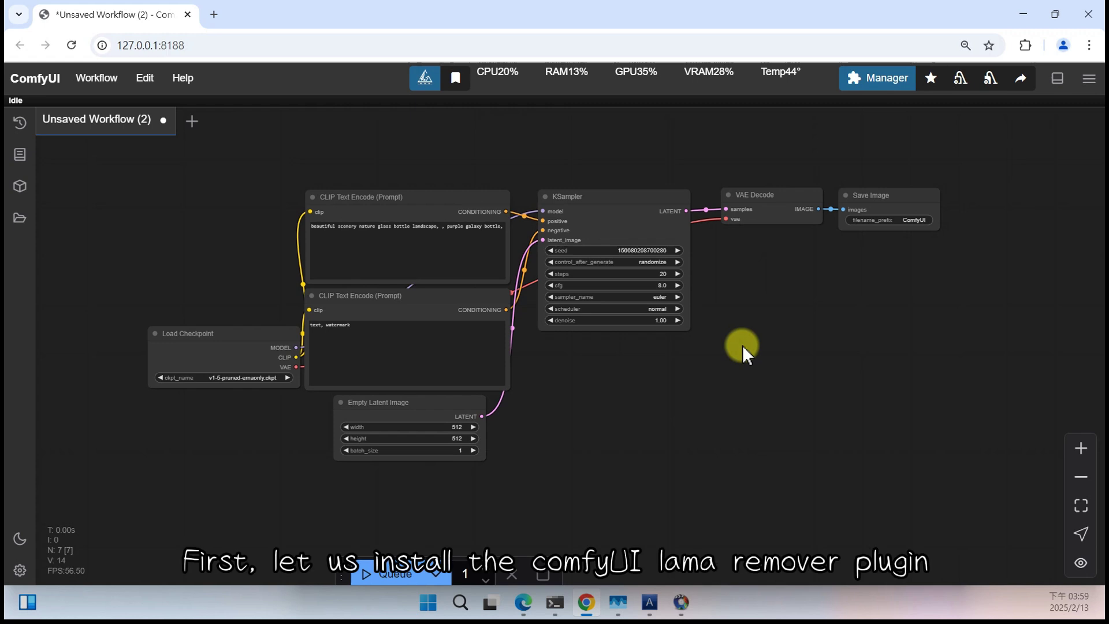
- Search the Custom Nodes Manager for 'lama' and install comfyui-lama-remover at the latest version
click(884, 93)
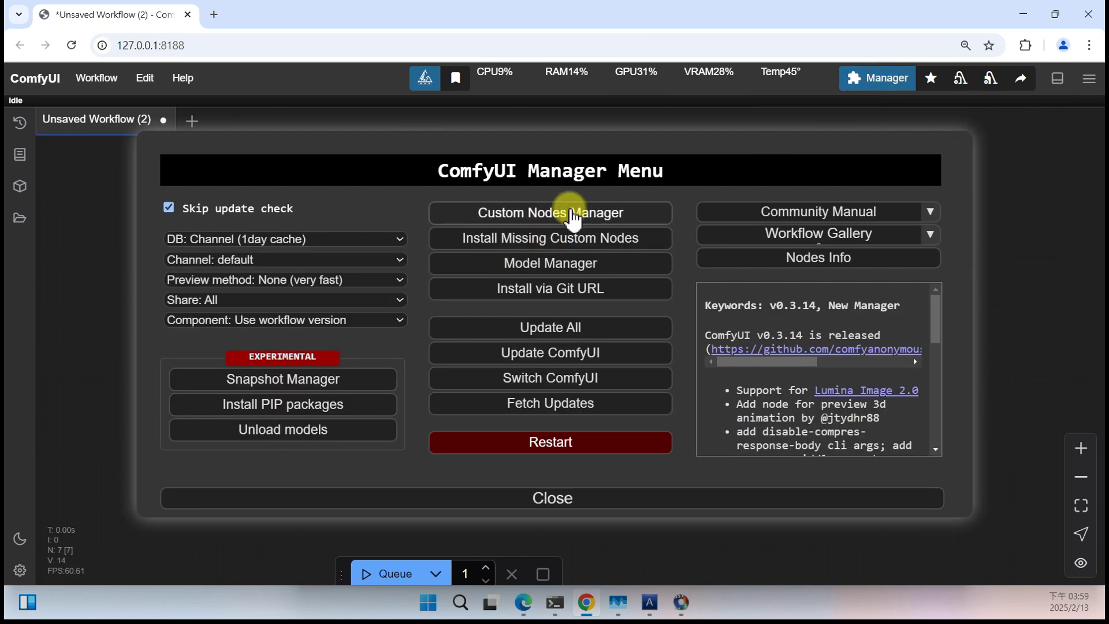
click(551, 214)
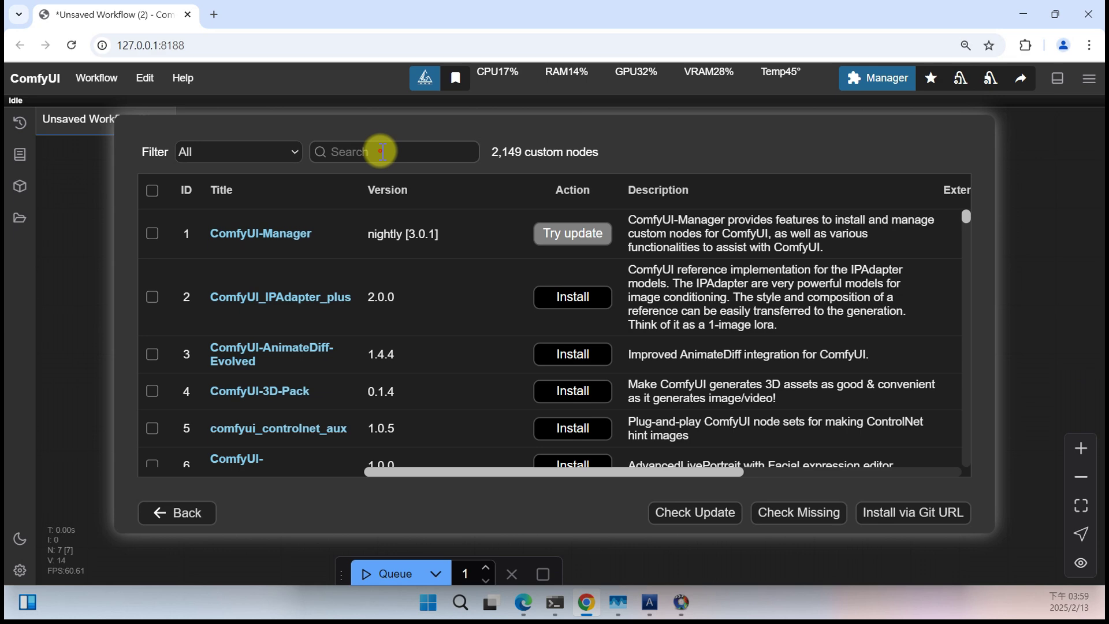
click(382, 151)
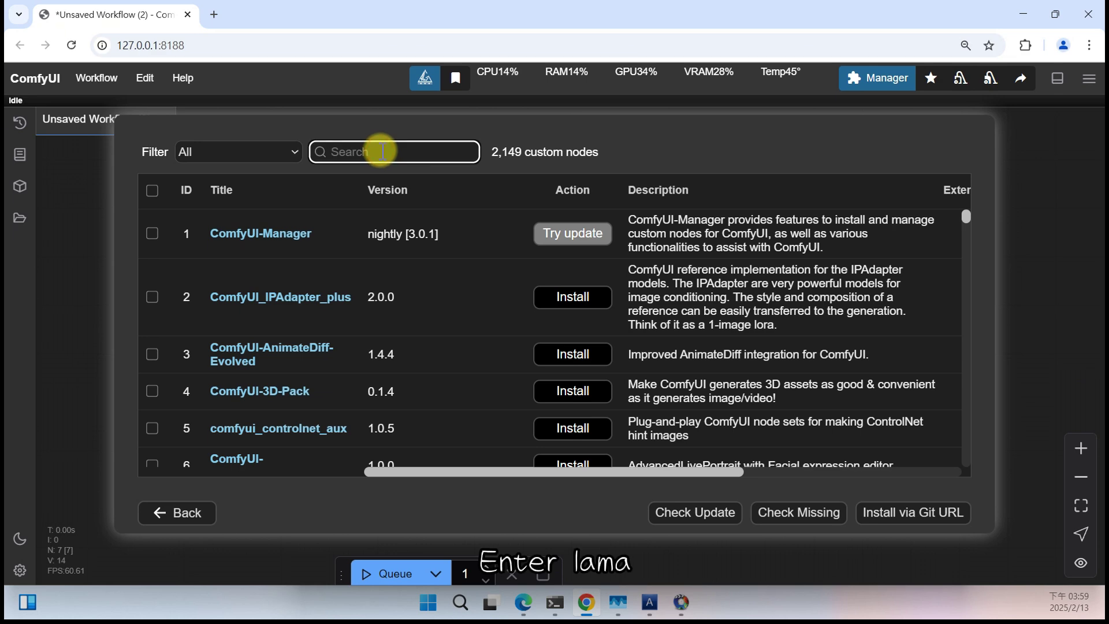
text(lama)
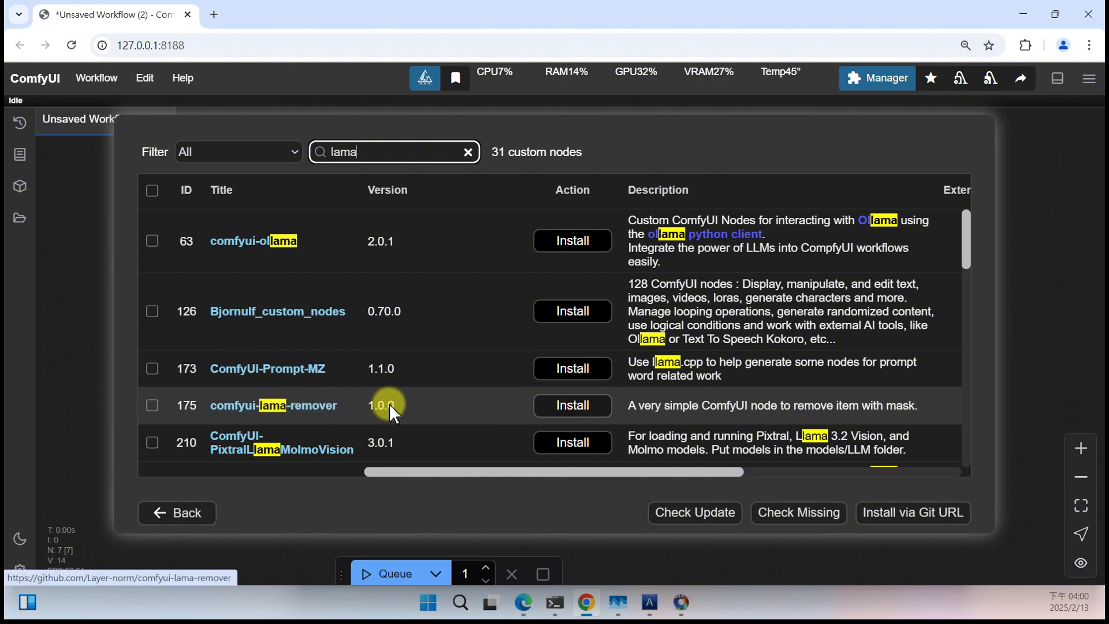
click(578, 417)
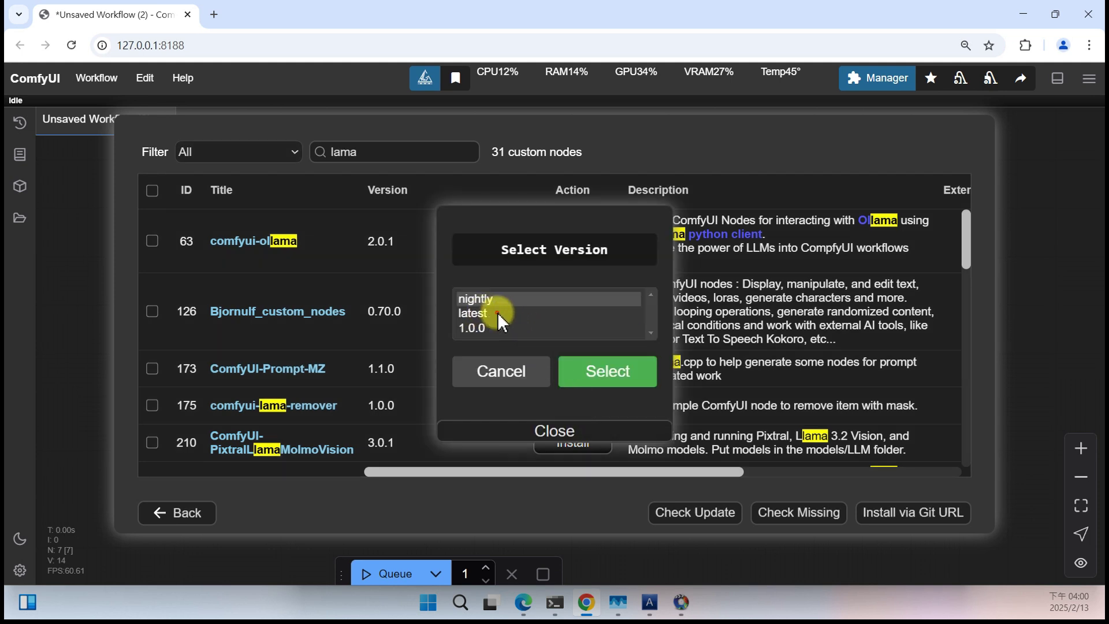
click(516, 314)
click(601, 372)
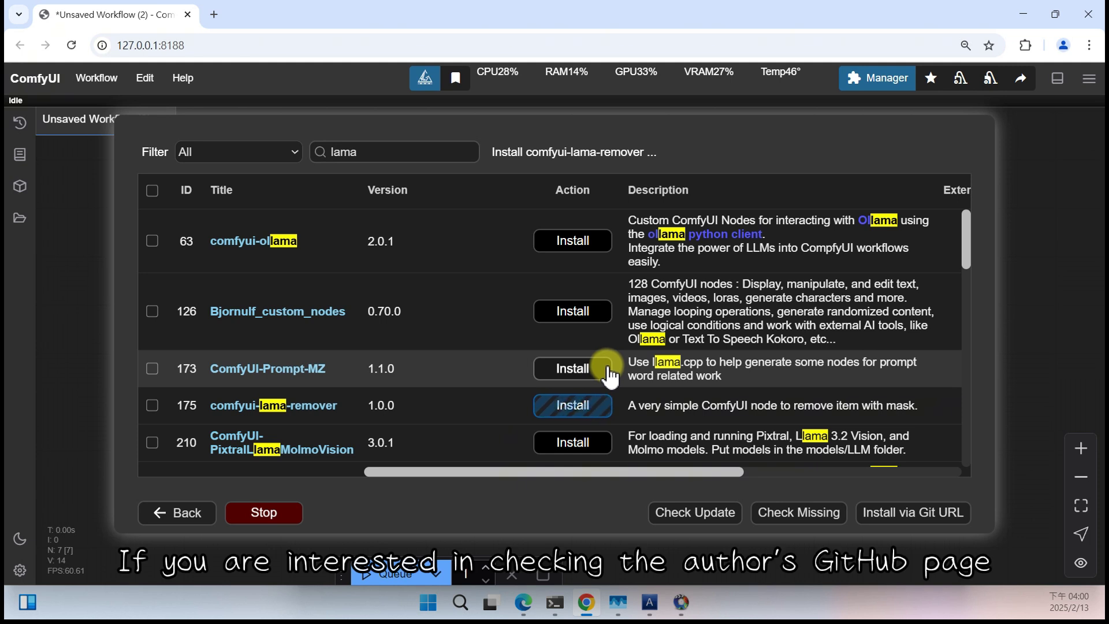
- Open the comfyui-lama-remover GitHub repository and scroll through its README and back to the top
click(317, 402)
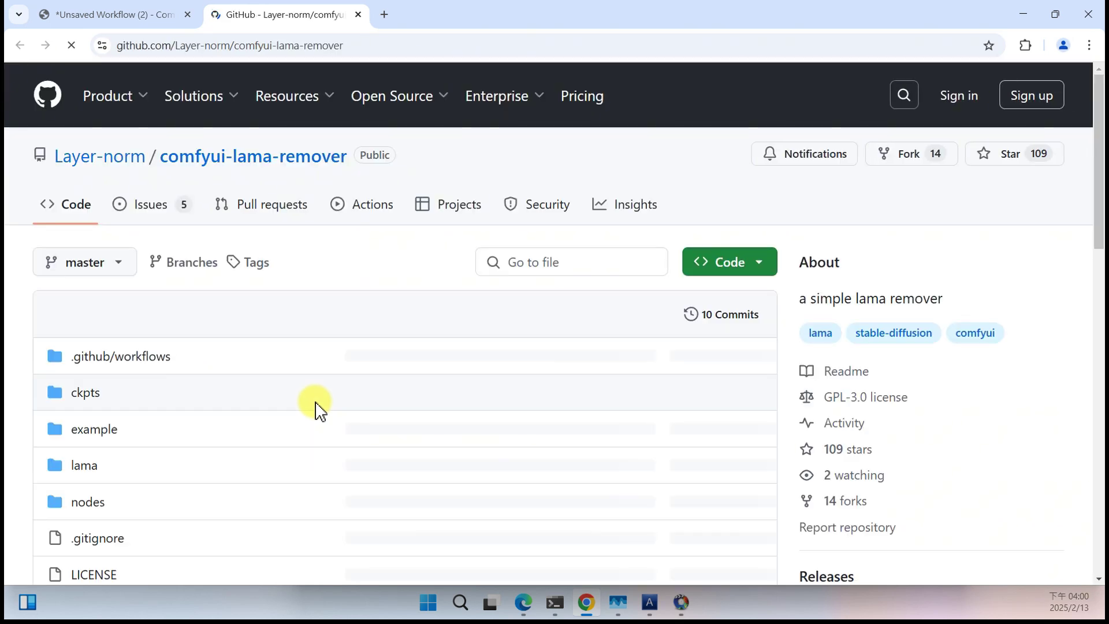
scroll(389, 289, down, 5)
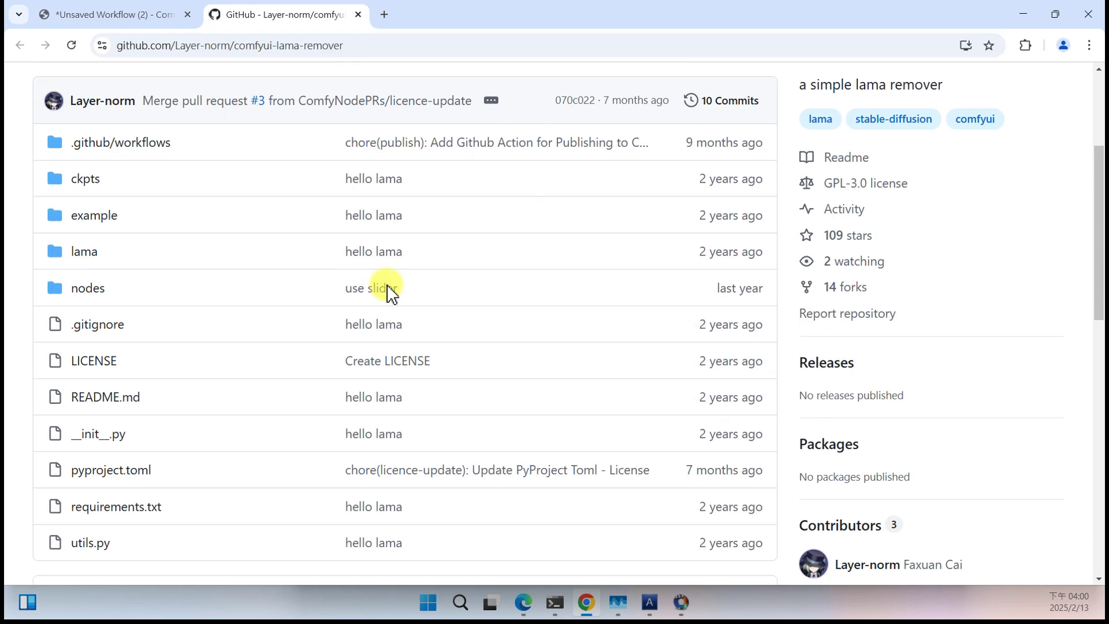
scroll(388, 290, down, 8)
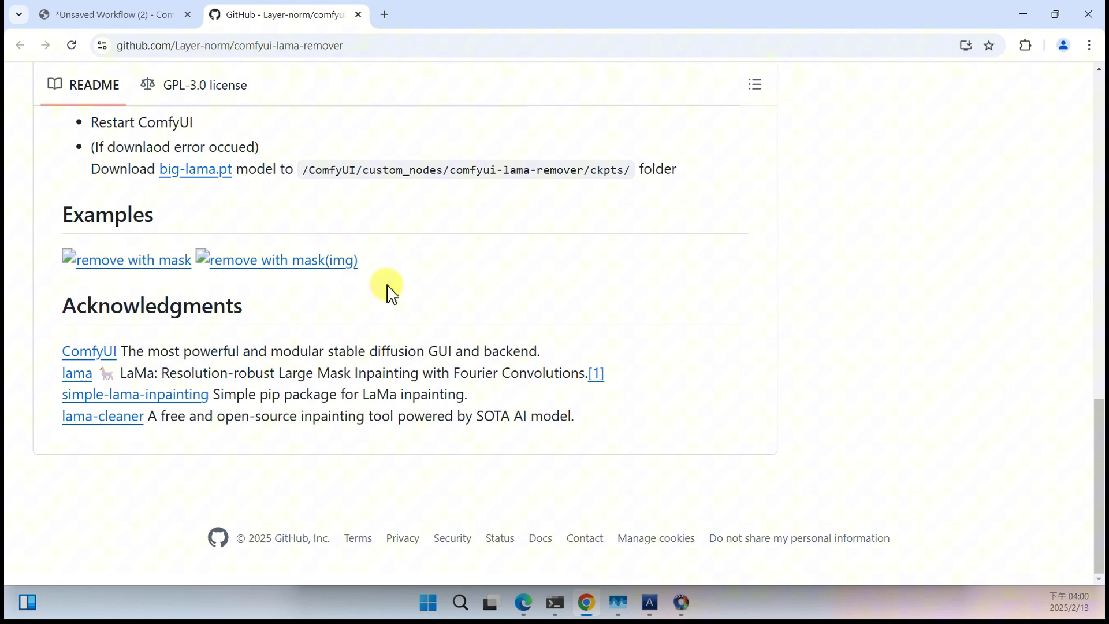
scroll(387, 287, up, 18)
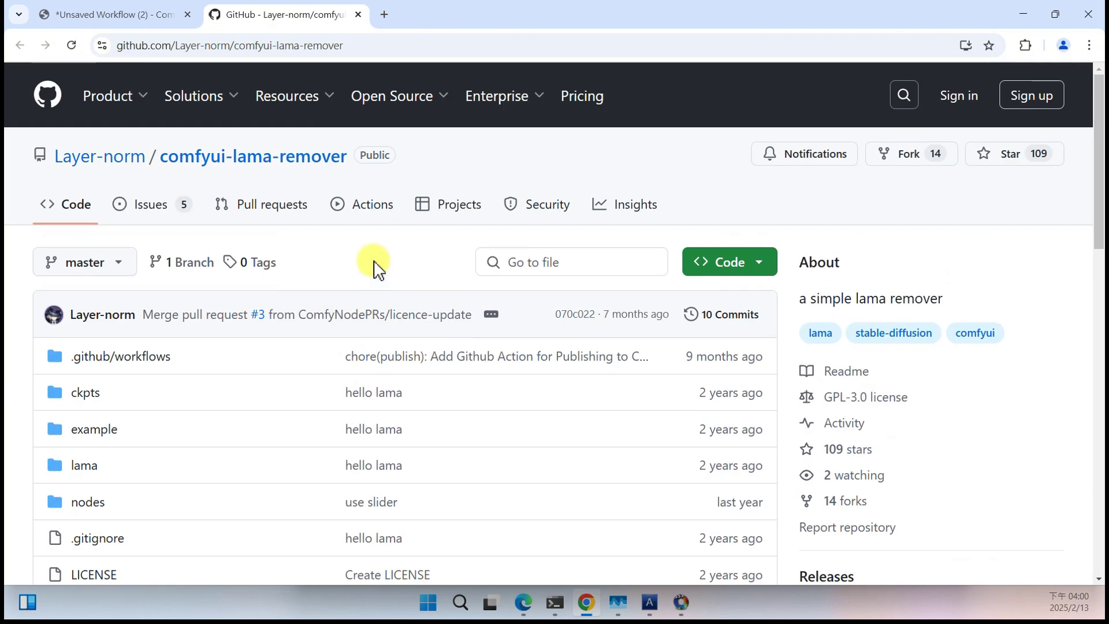
- Close the GitHub tab and restart the ComfyUI server, confirming the reboot
click(357, 14)
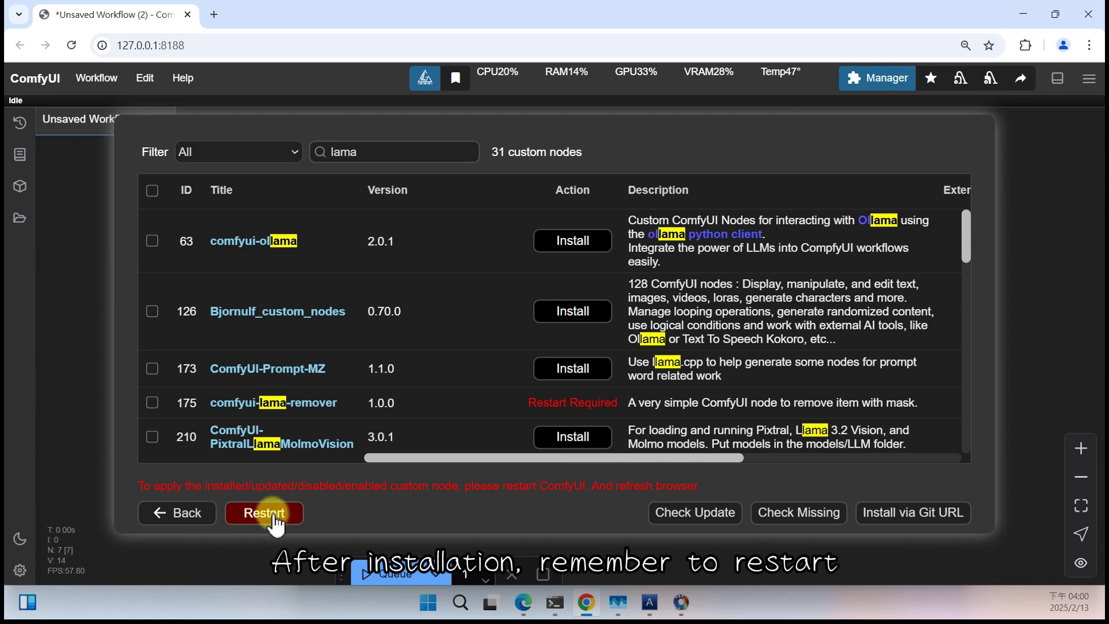
click(273, 512)
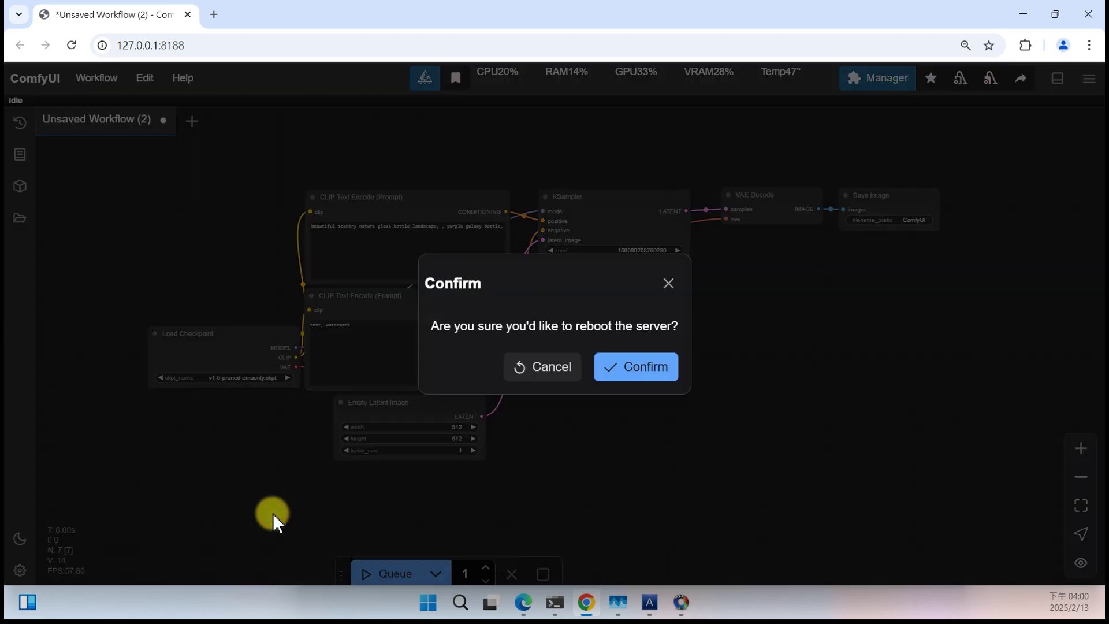
click(645, 375)
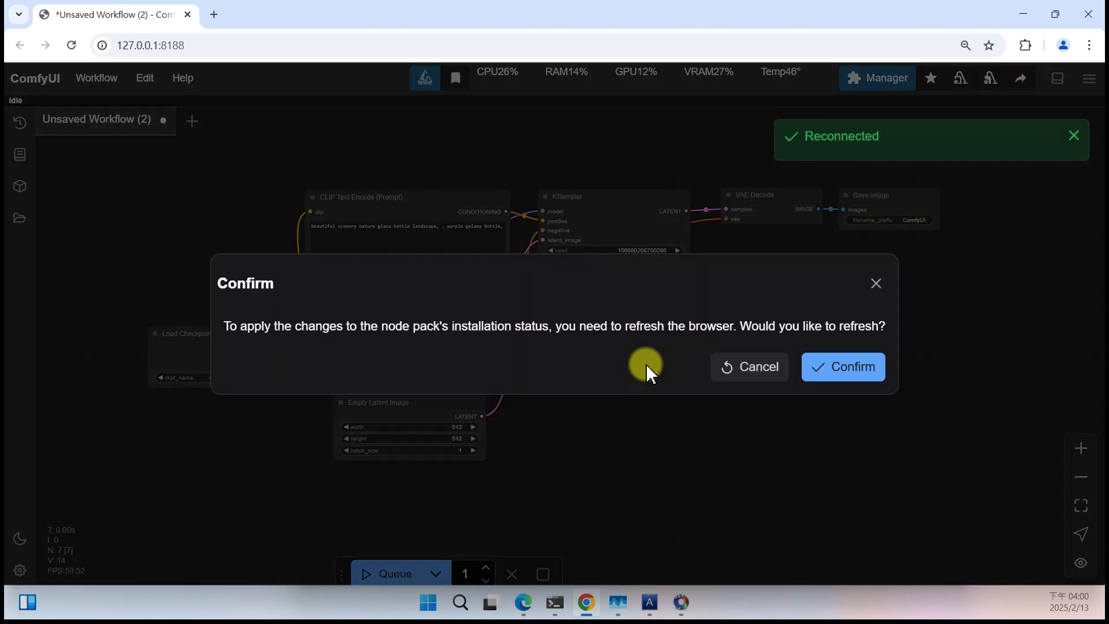
- Refresh ComfyUI after reconnecting and create a new empty workflow
click(842, 367)
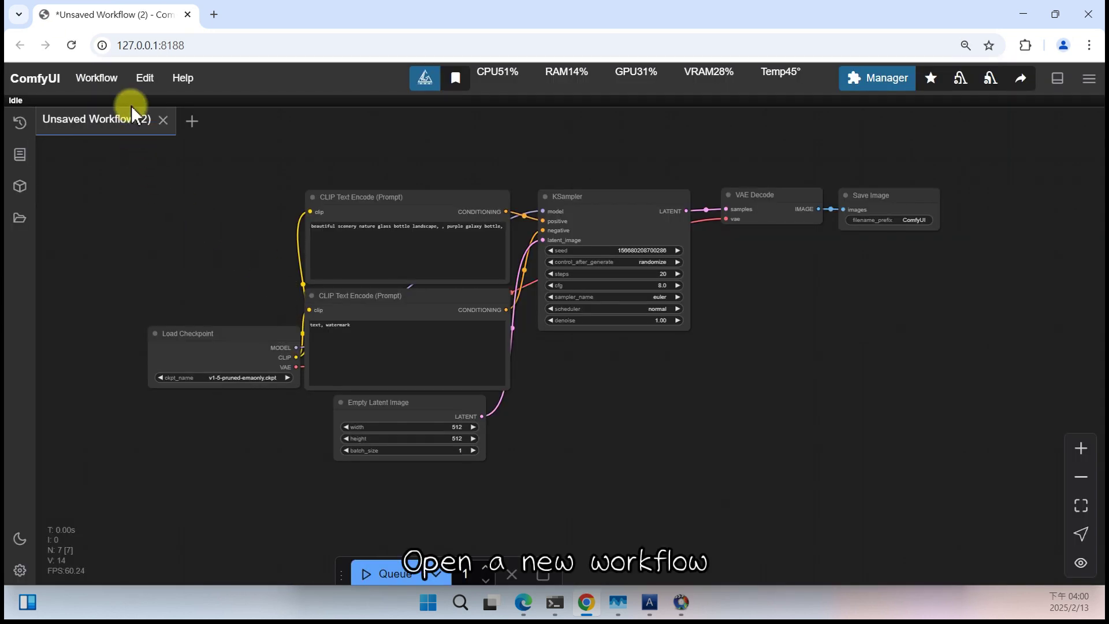
click(88, 77)
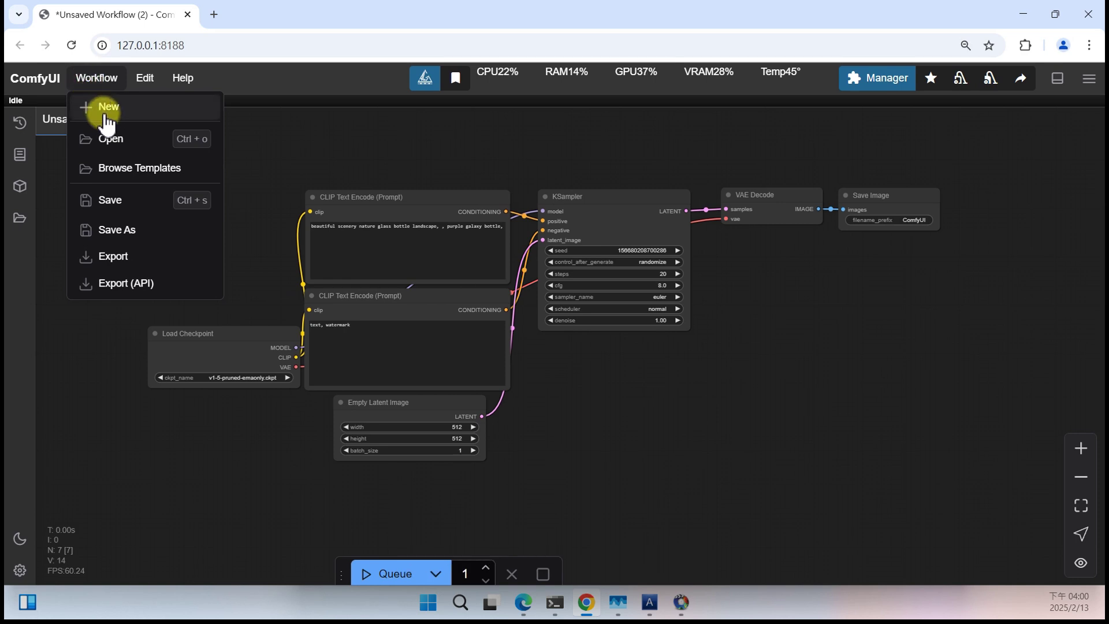
click(136, 111)
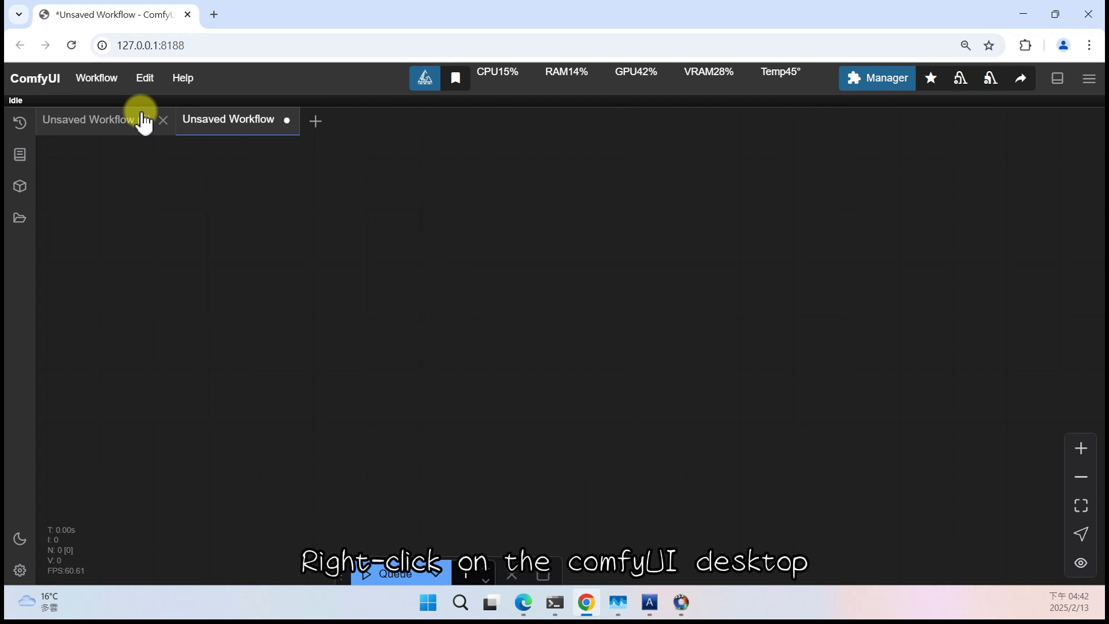
- Browse Add Node > LamaRemover to find Big lama Remover and Big lama Remover(IMG)
right_click(338, 243)
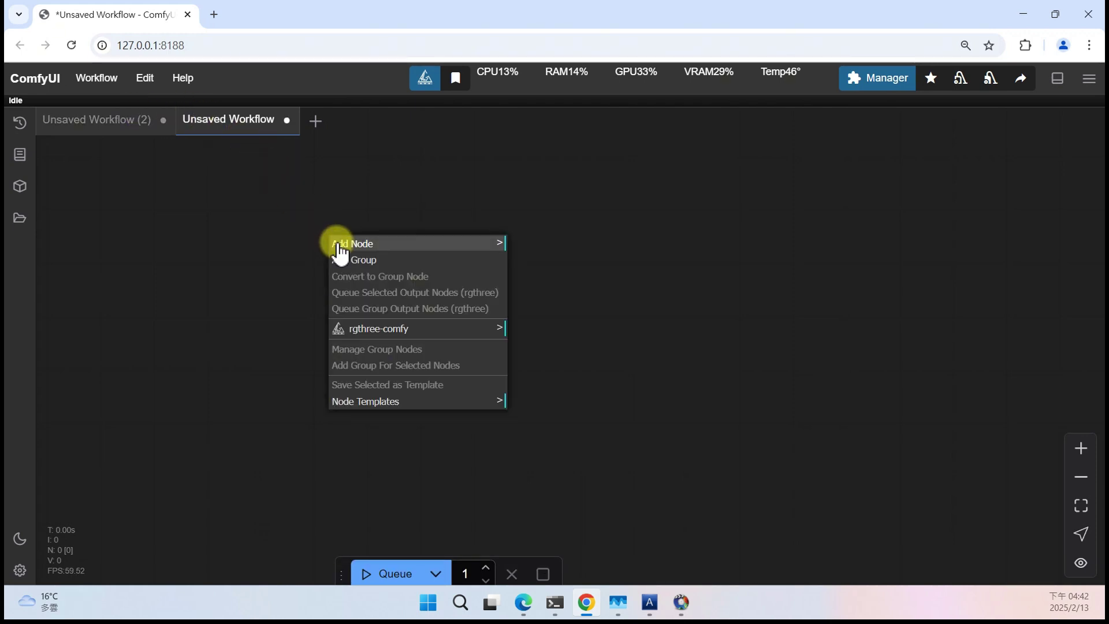
click(474, 246)
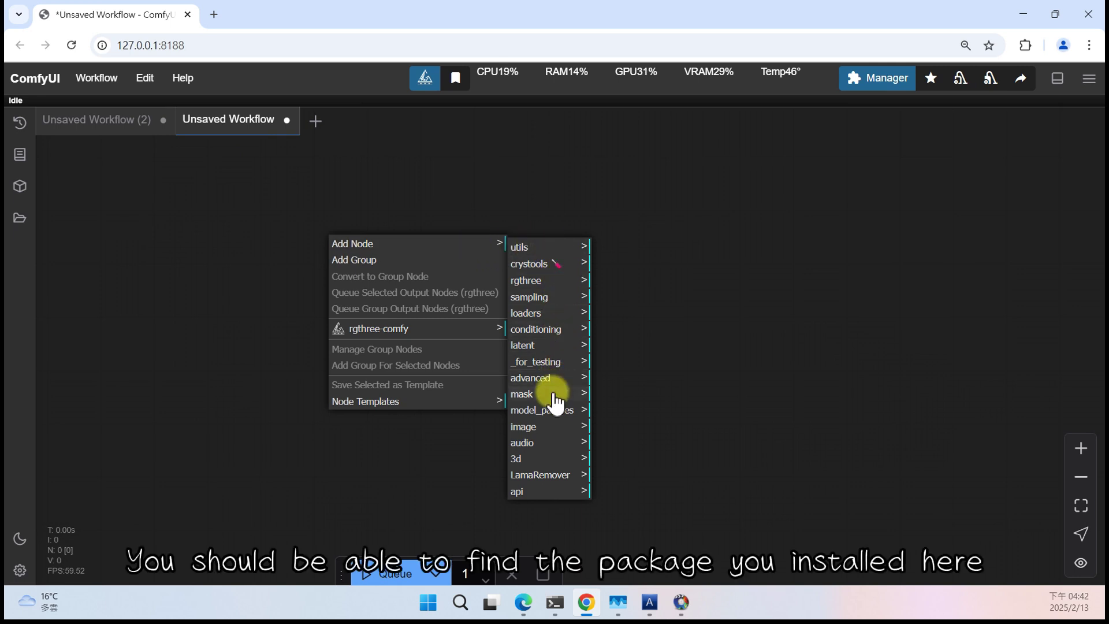
click(548, 483)
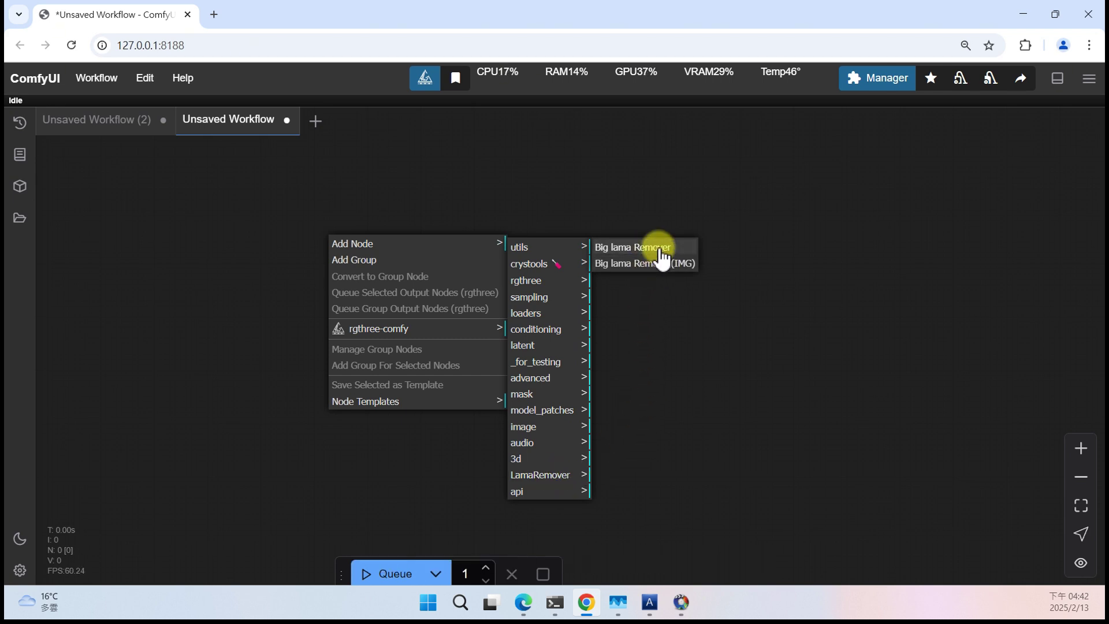
- Search the canvas node list for 'lama' to see both remover nodes, then clear the search
click(521, 206)
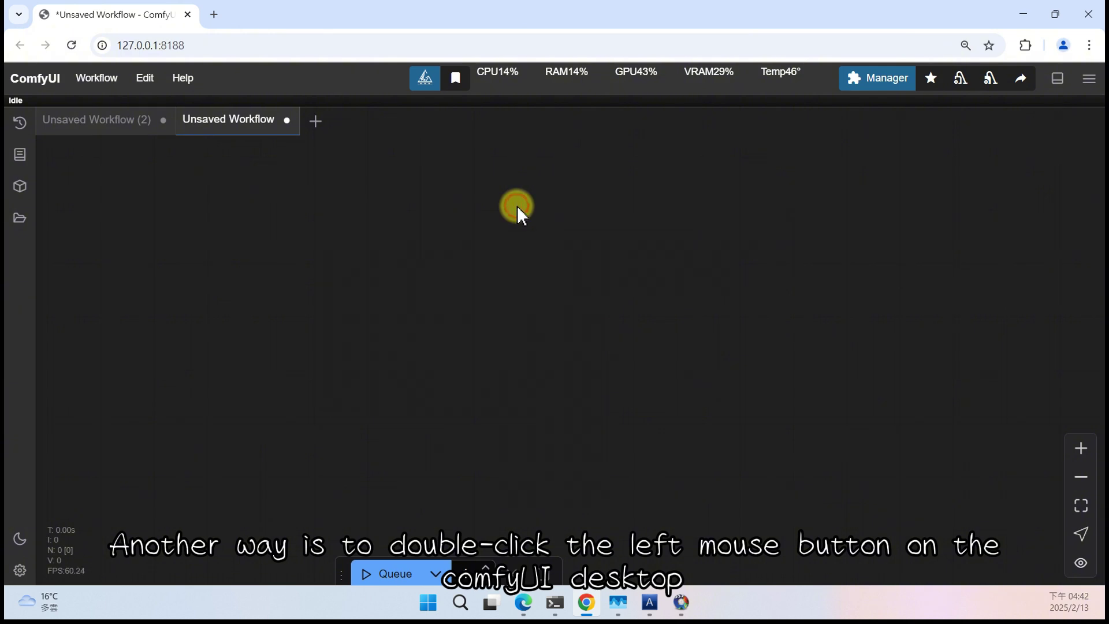
double_click(483, 241)
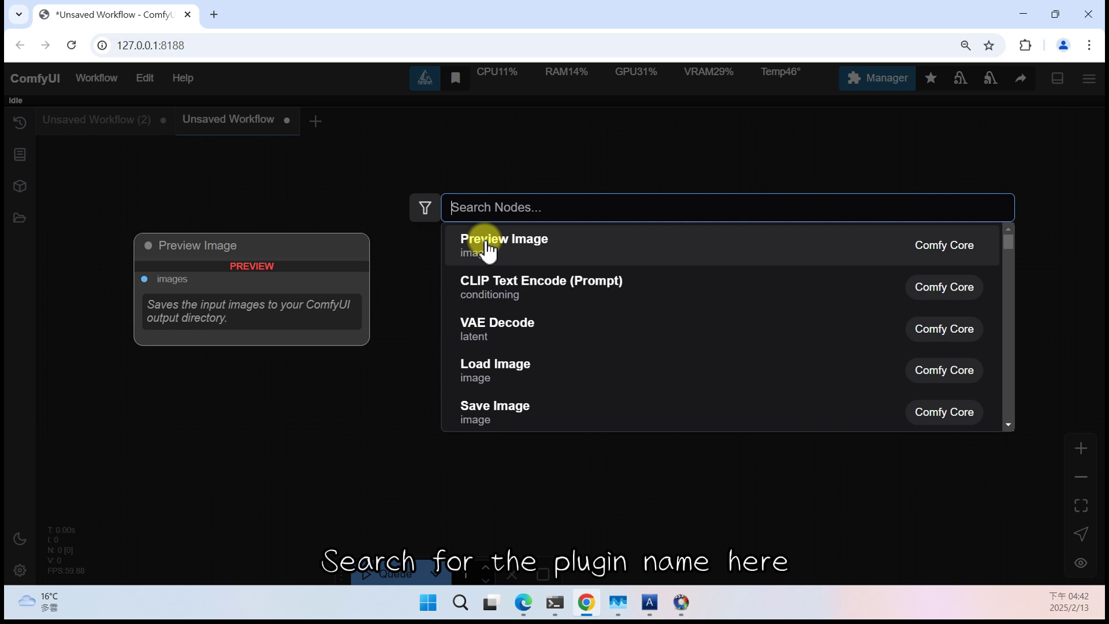
click(499, 209)
text(lama)
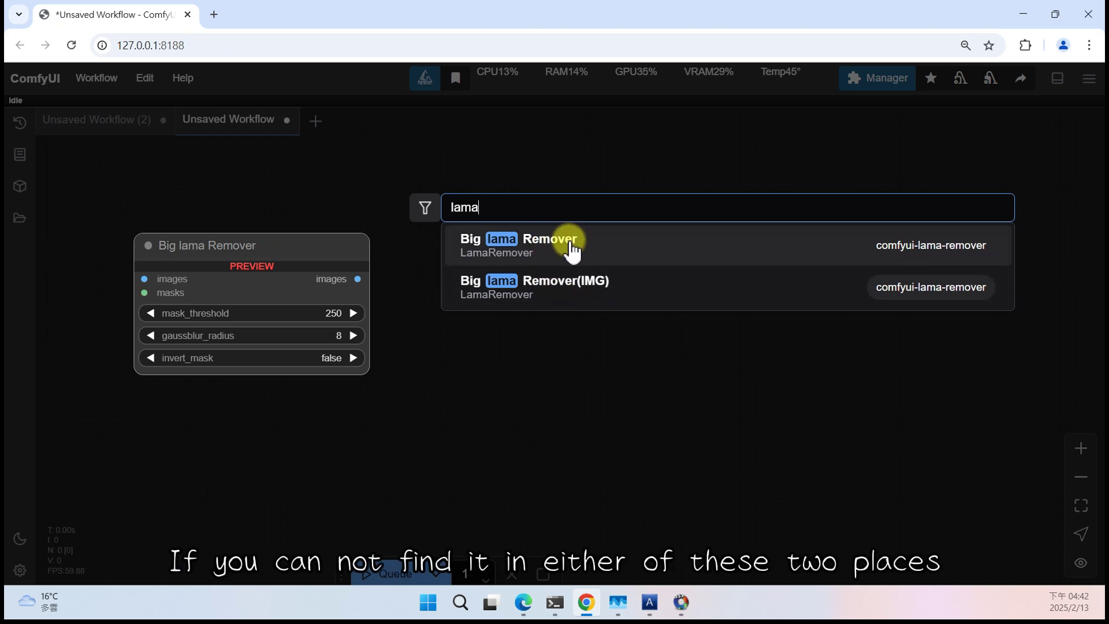
key(ctrl+a)
key(BackSpace)
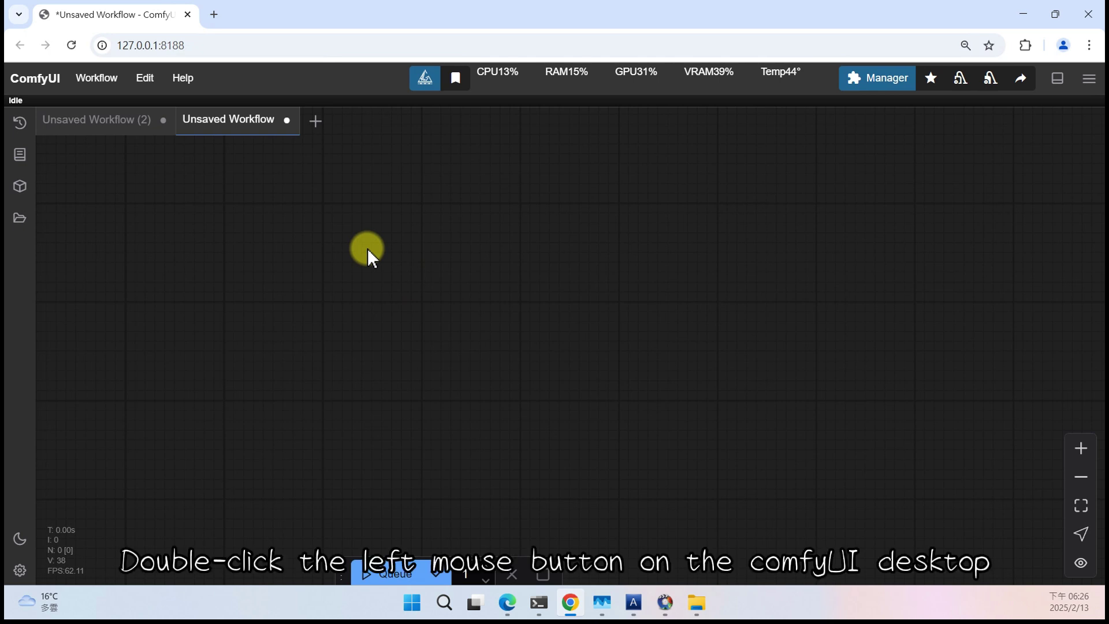
double_click(360, 231)
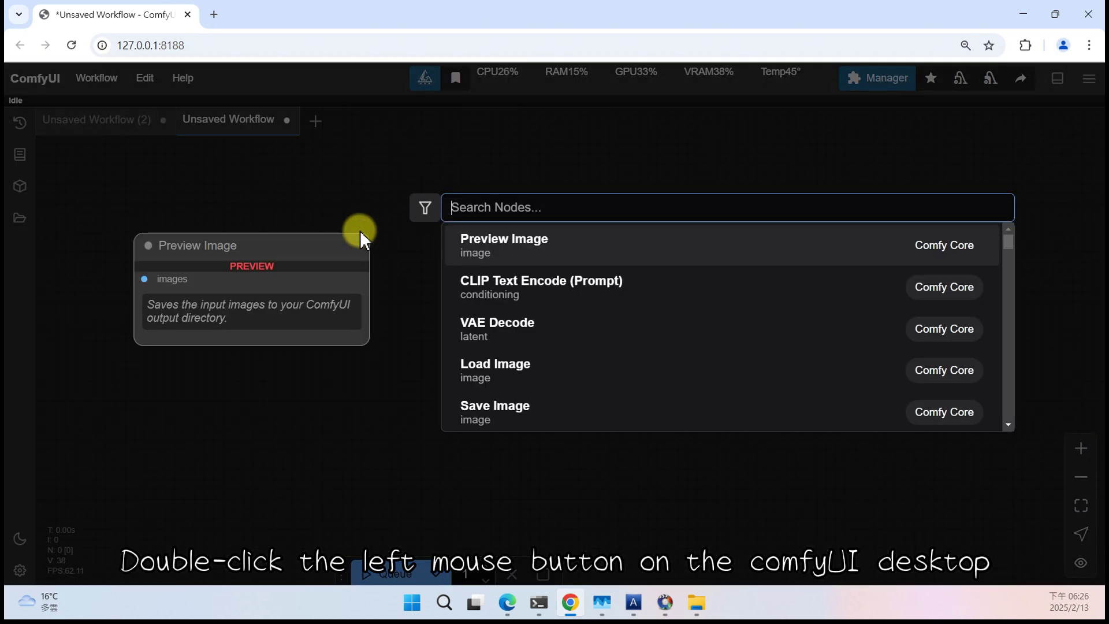
text(loa)
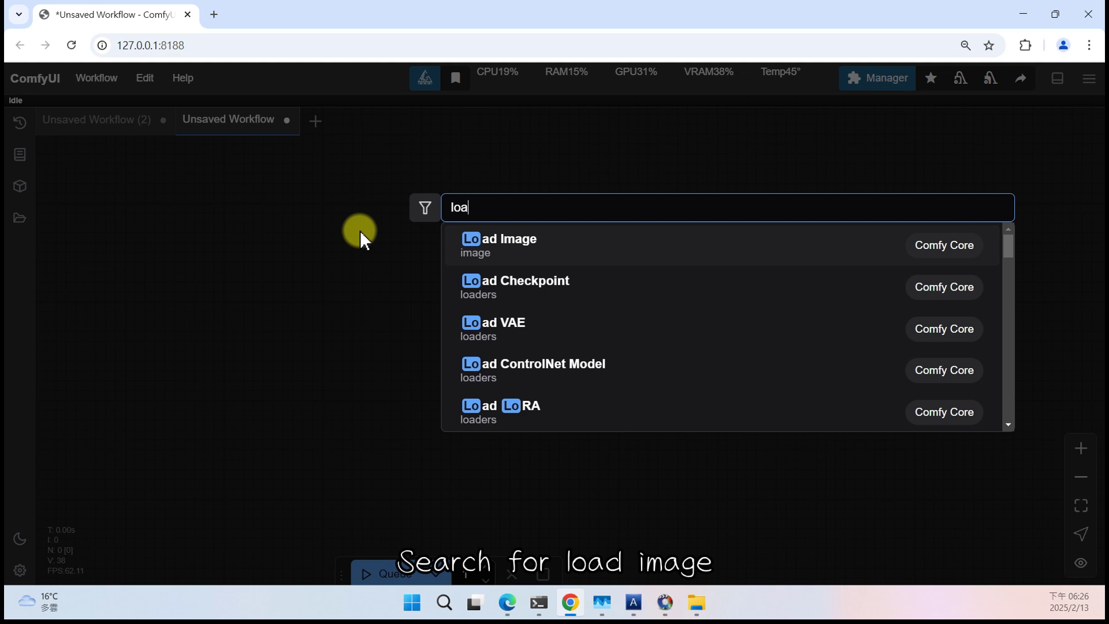
text(d)
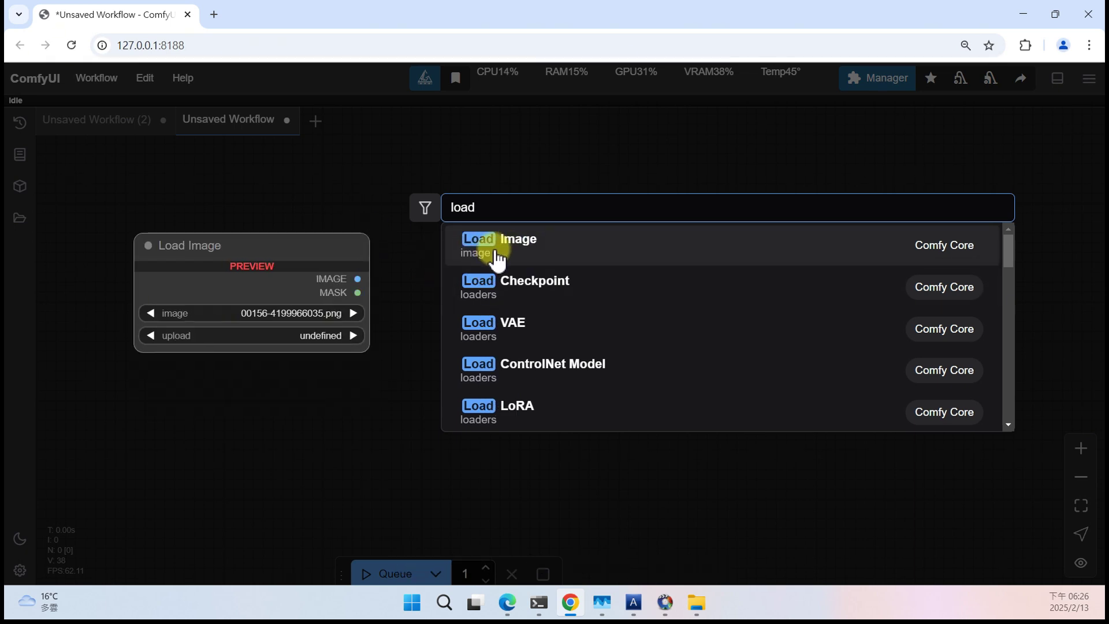
click(600, 243)
drag(588, 208, 354, 188)
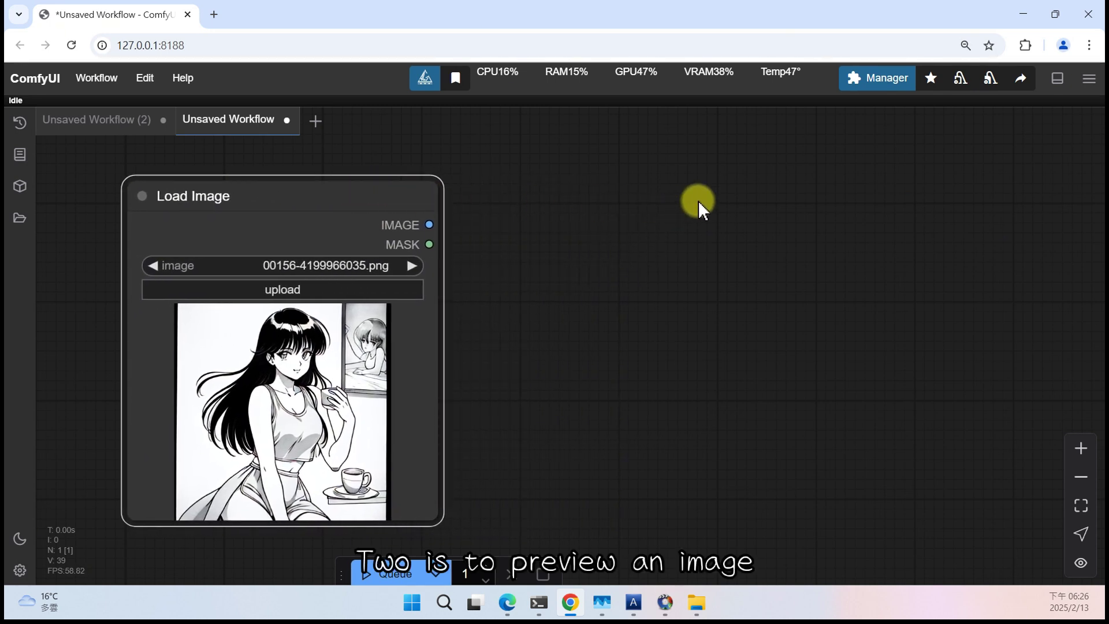
- Add a Preview Image node at the upper right, then search nodes for 'lama'
double_click(752, 195)
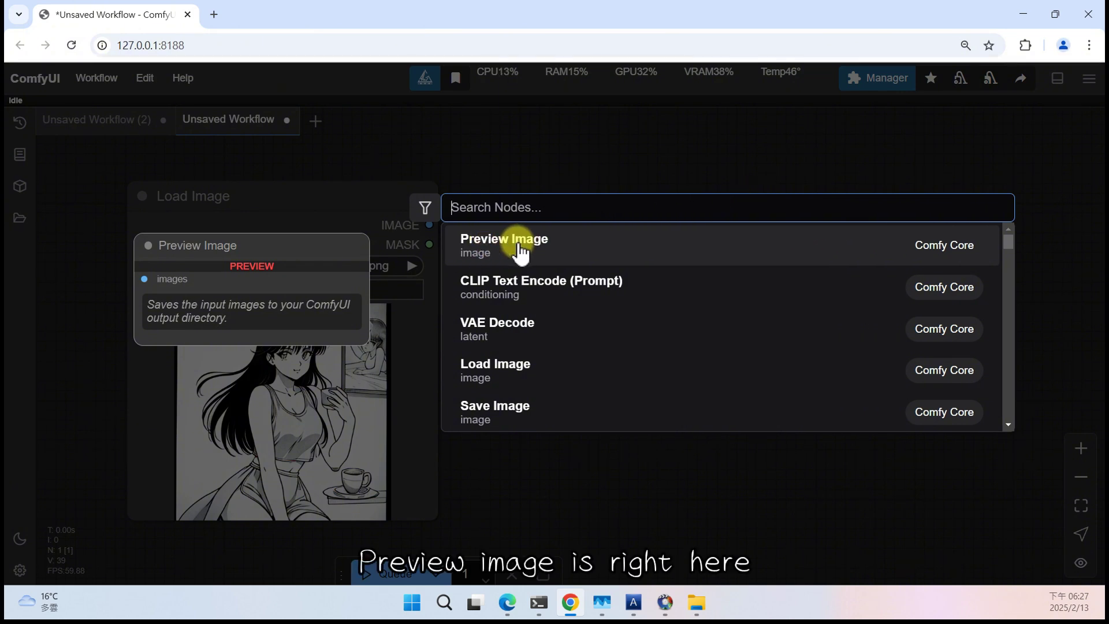
click(593, 245)
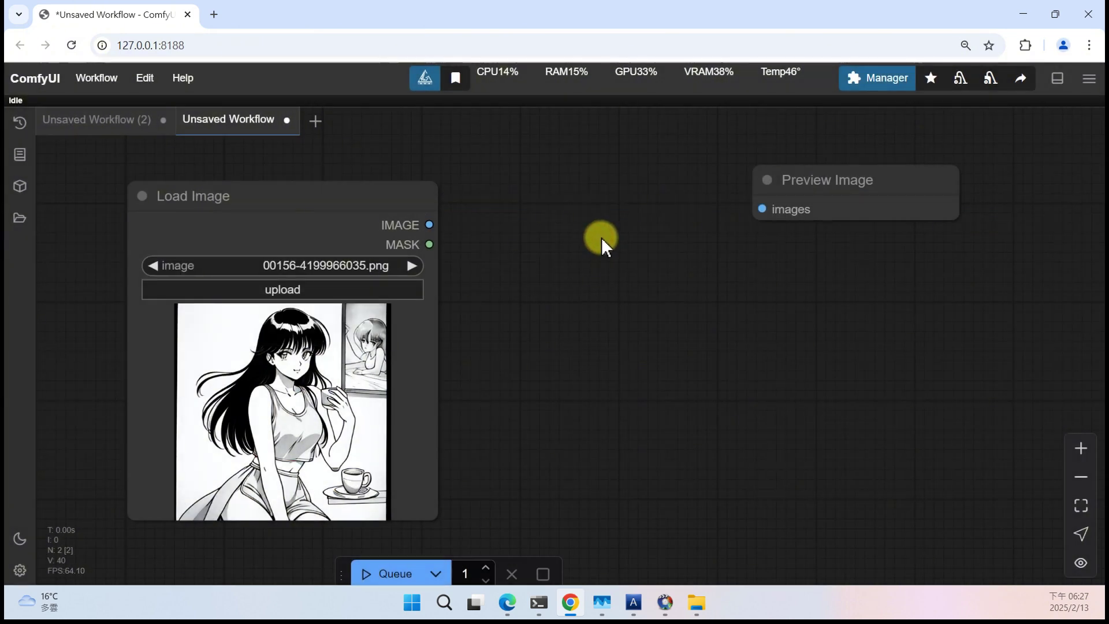
drag(897, 179, 962, 180)
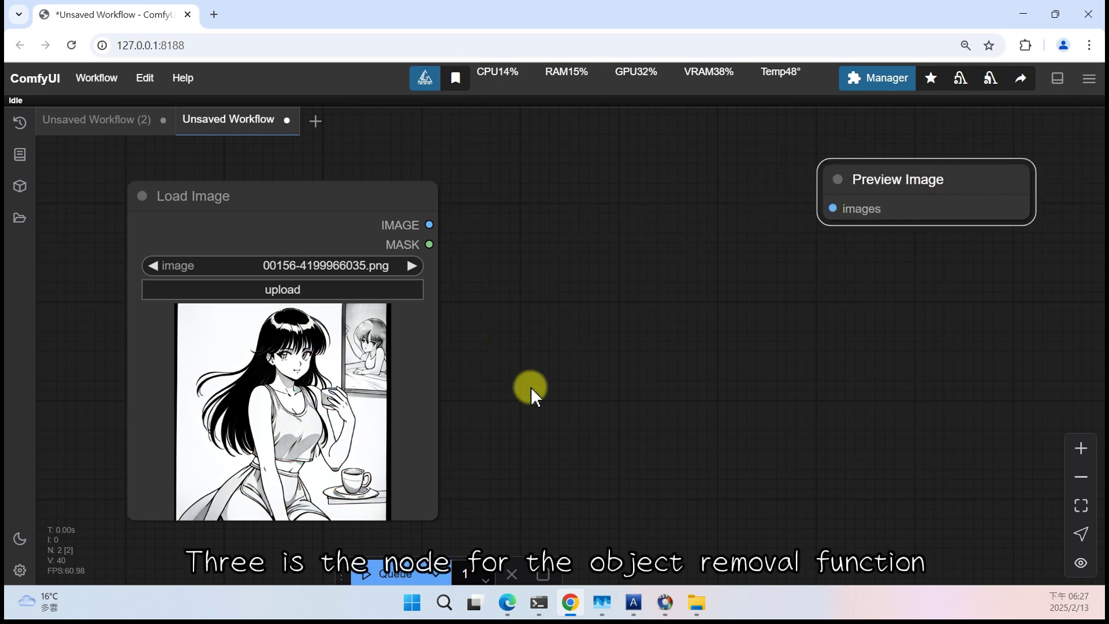
double_click(522, 228)
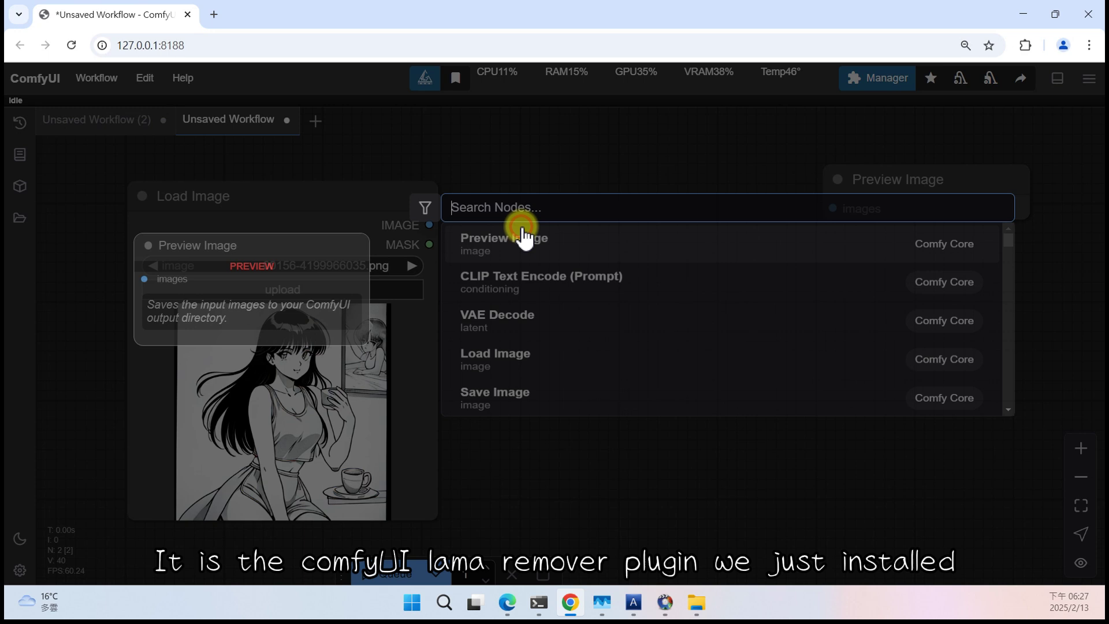
text(lama)
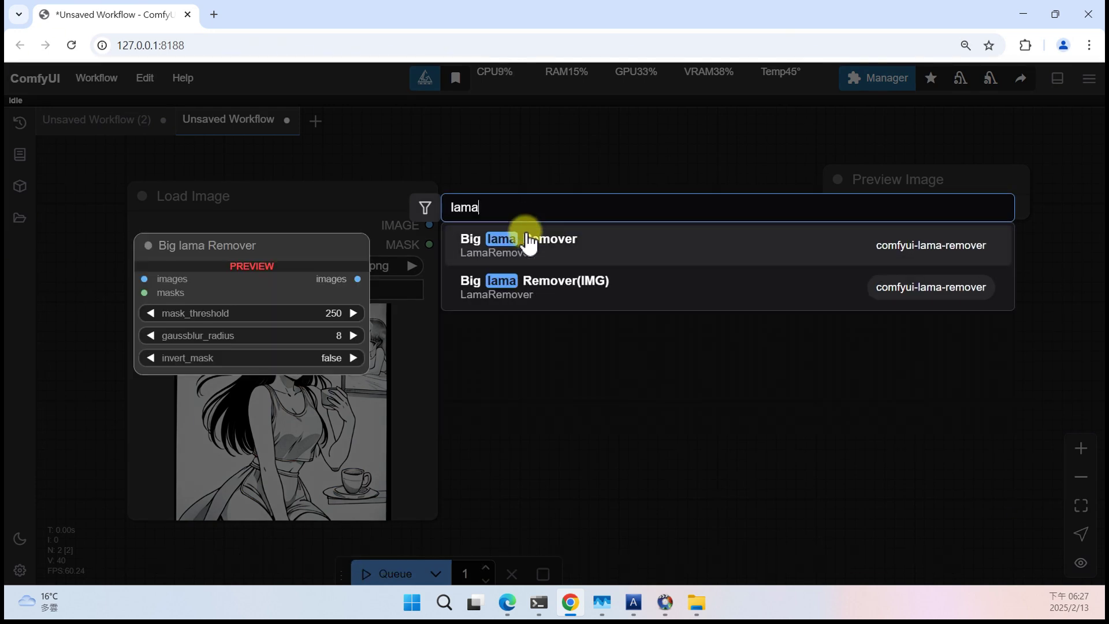
- Add a Big lama Remover node and place it between Load Image and Preview Image
click(610, 247)
click(639, 217)
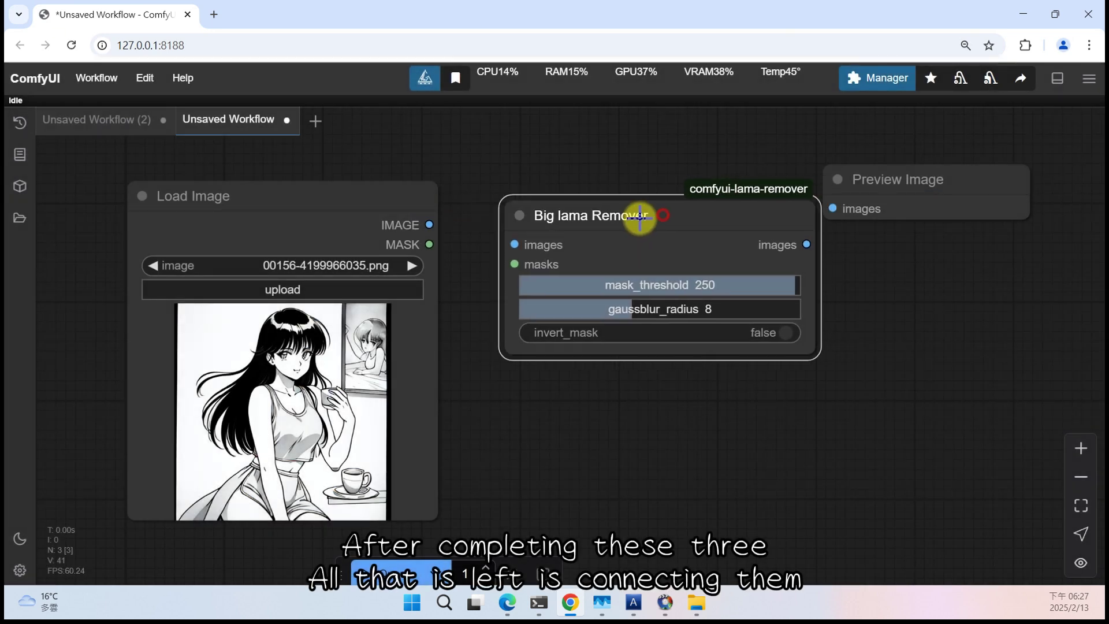
drag(640, 216, 607, 195)
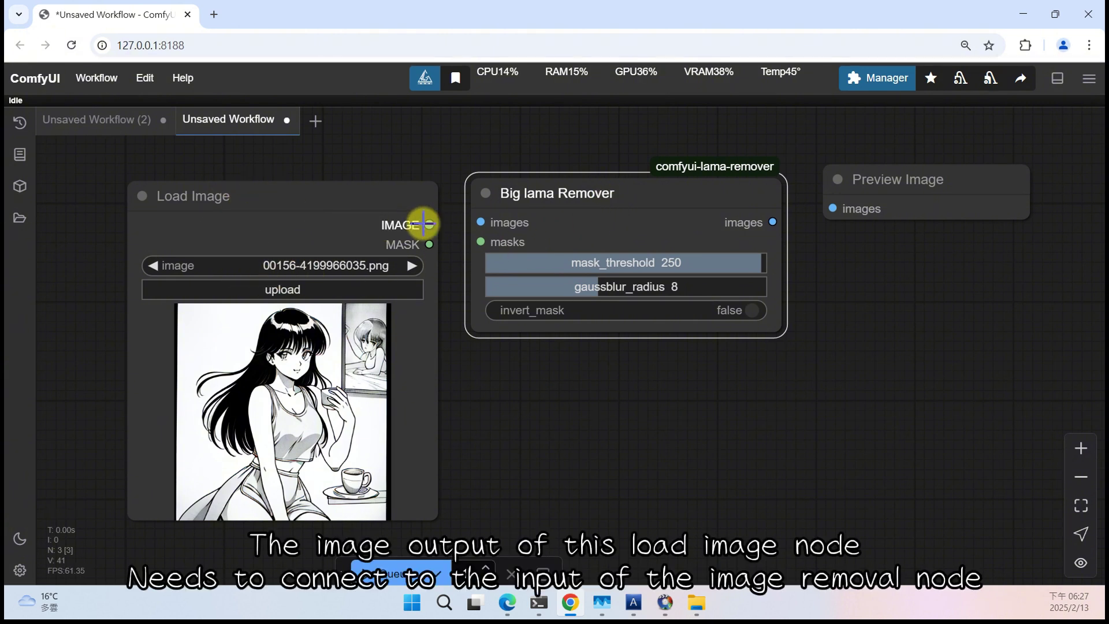
- Wire Load Image's IMAGE and MASK into the remover and its output to Preview Image
drag(427, 224, 478, 222)
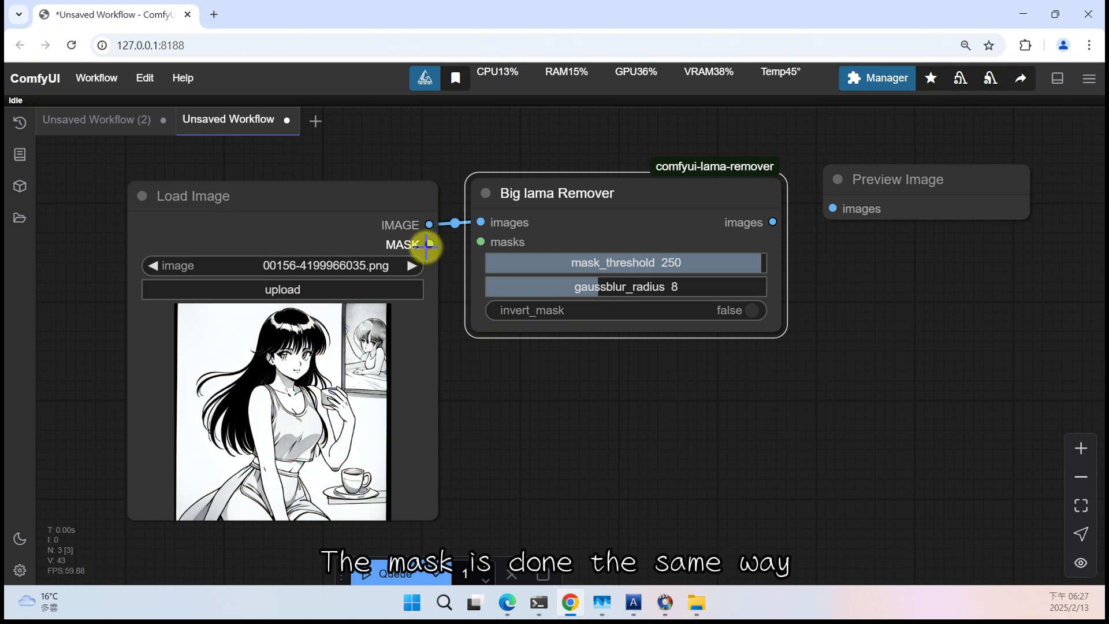
drag(430, 245, 472, 242)
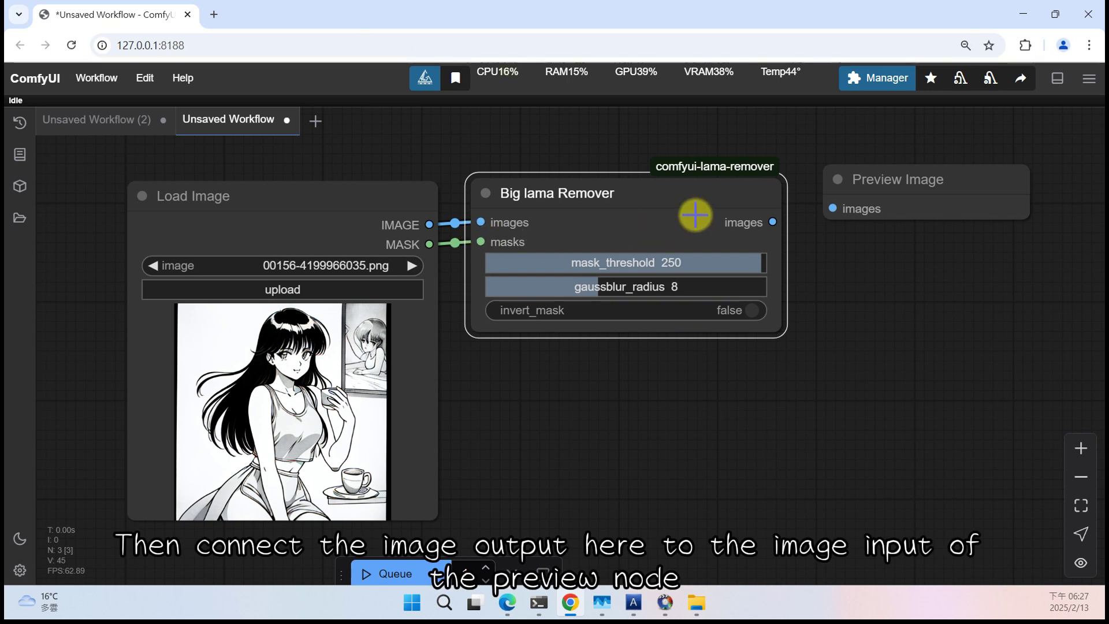
drag(773, 221, 806, 214)
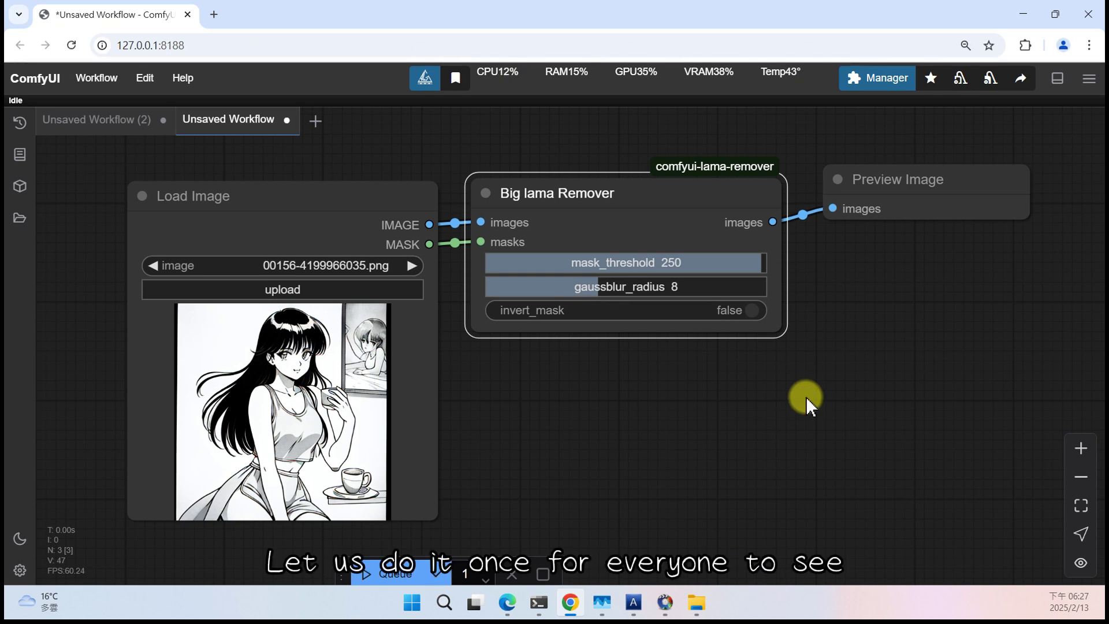
- Delete every node on the canvas and add one Big lama Remover from a 'lama' search
key(ctrl+a)
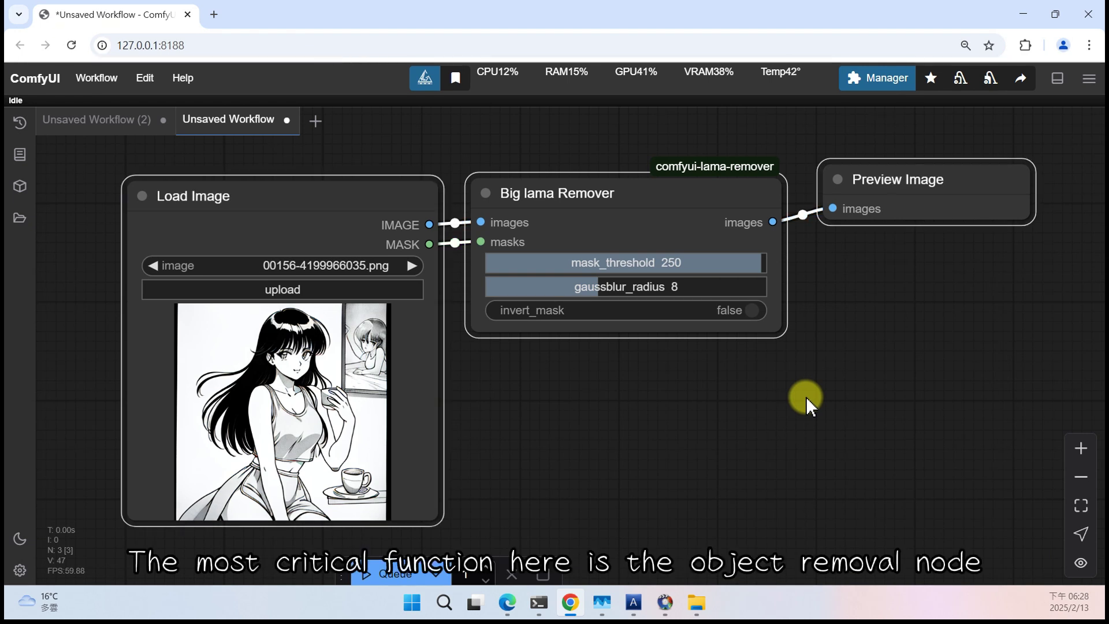
key(Delete)
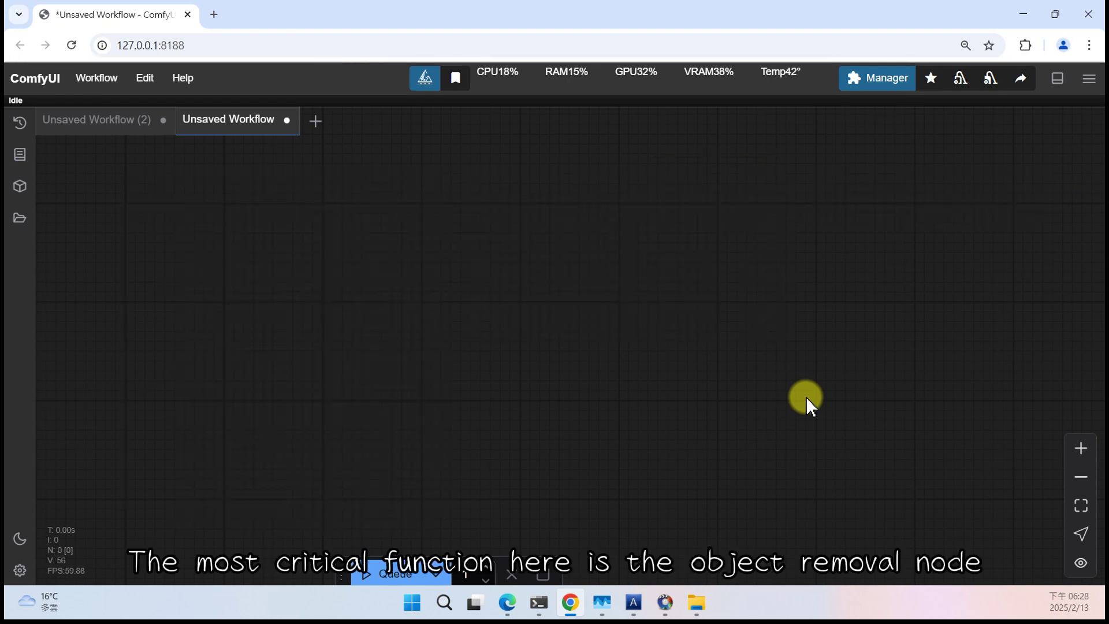
double_click(432, 231)
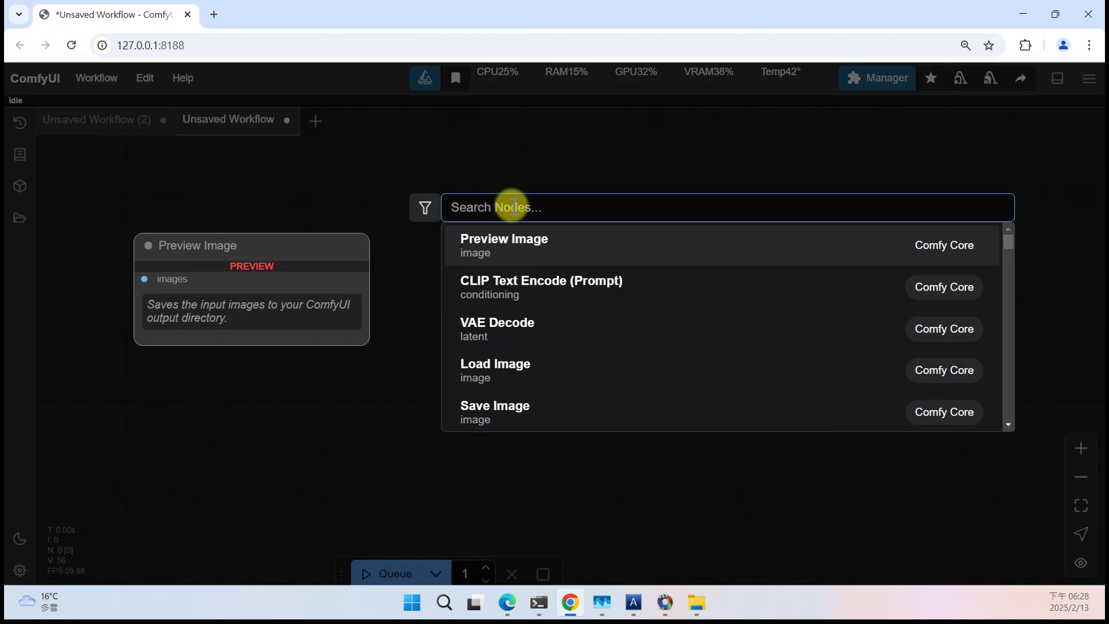
text(lama)
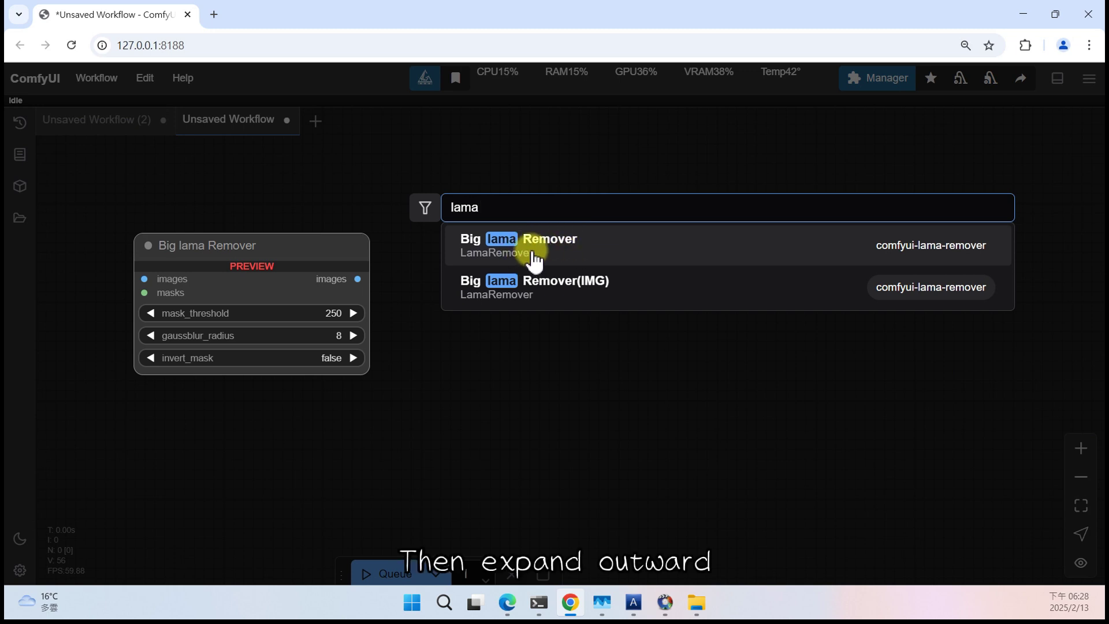
click(599, 254)
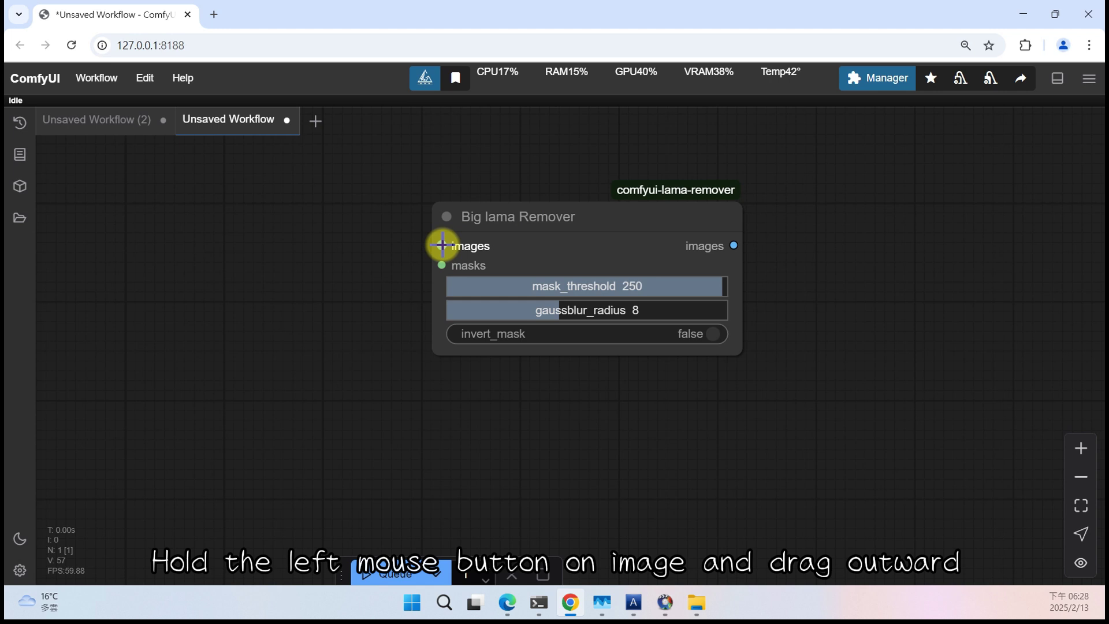
- Add a Load Image feeding the remover's images and masks, plus a Preview Image on its output
drag(442, 245, 382, 234)
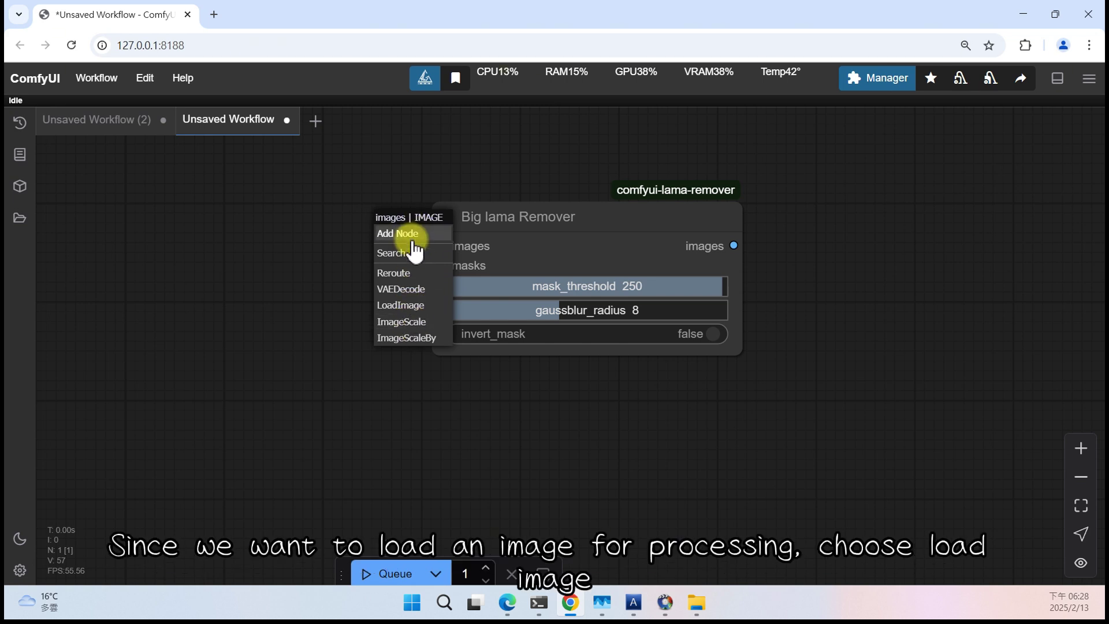
click(430, 305)
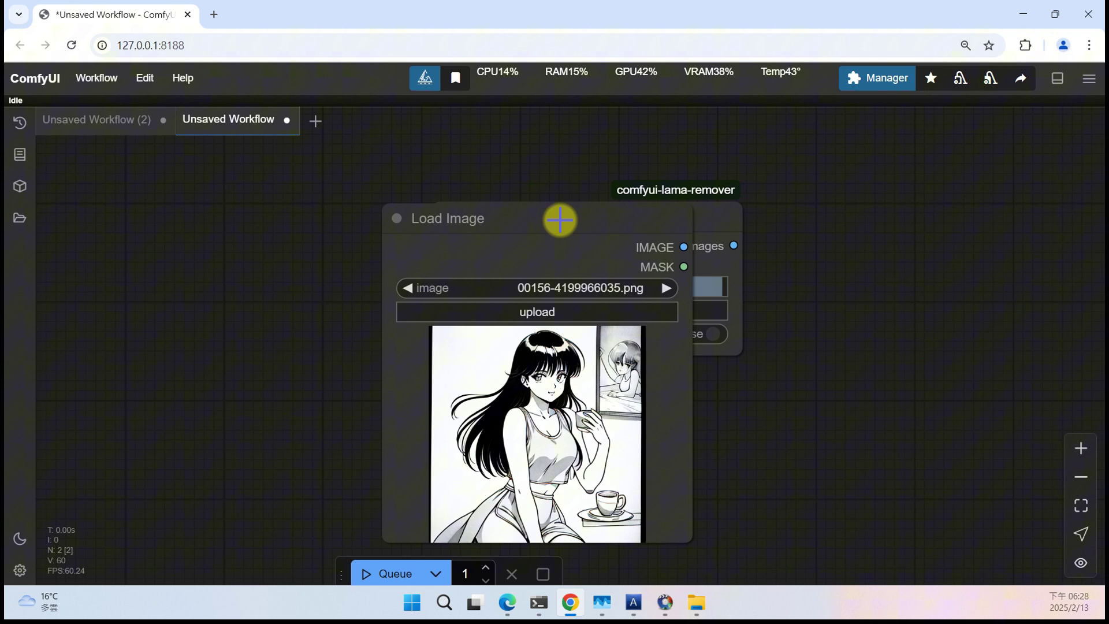
drag(560, 218, 253, 216)
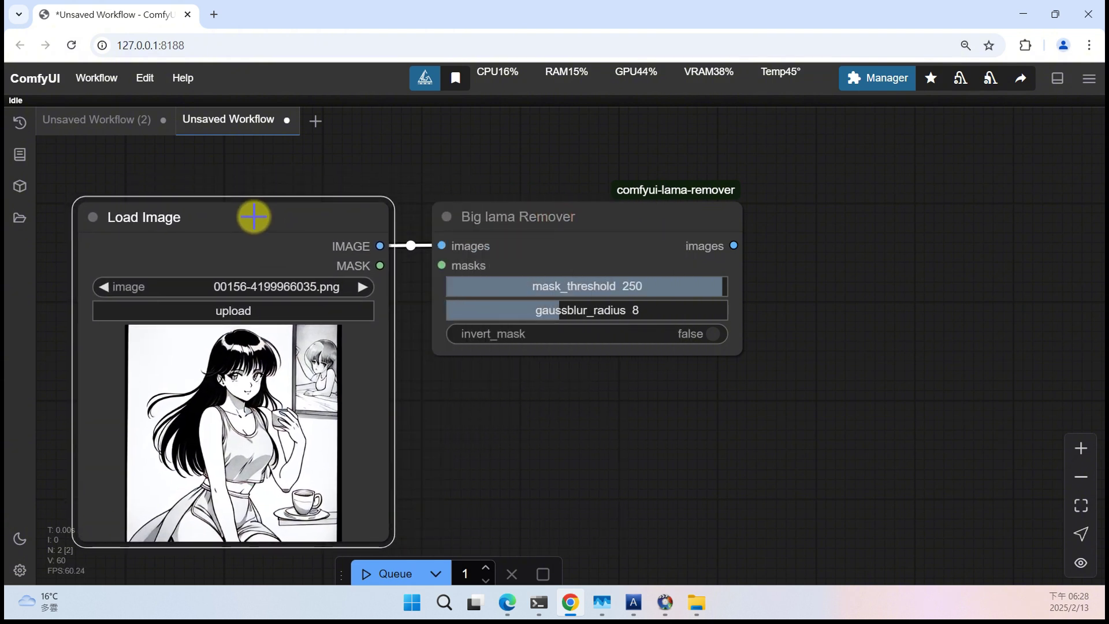
drag(381, 265, 442, 265)
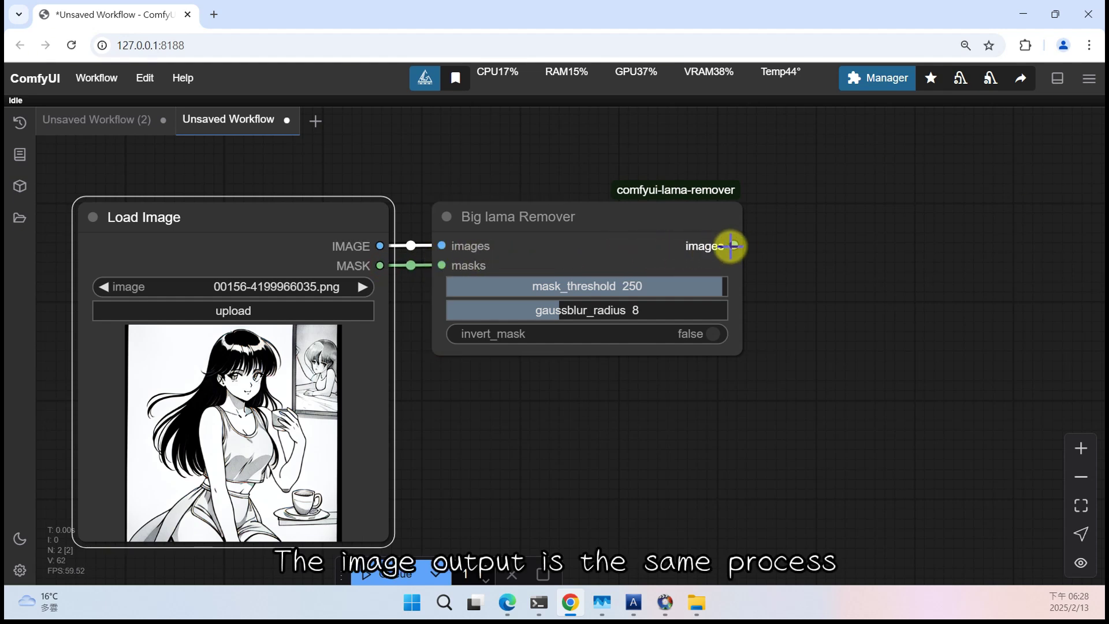
drag(732, 245, 788, 243)
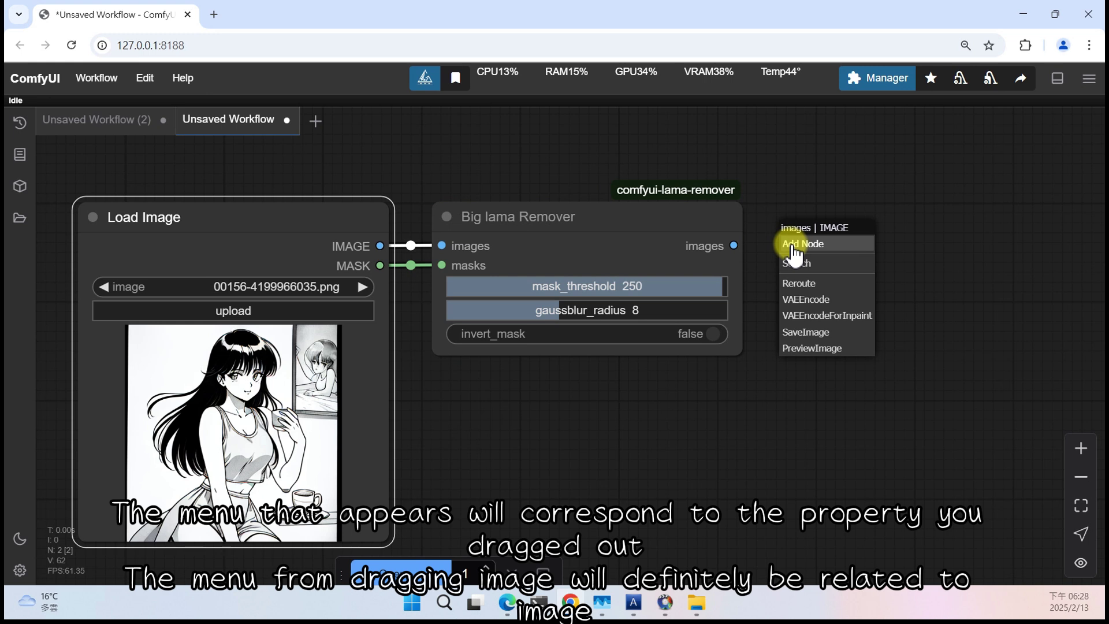
click(820, 348)
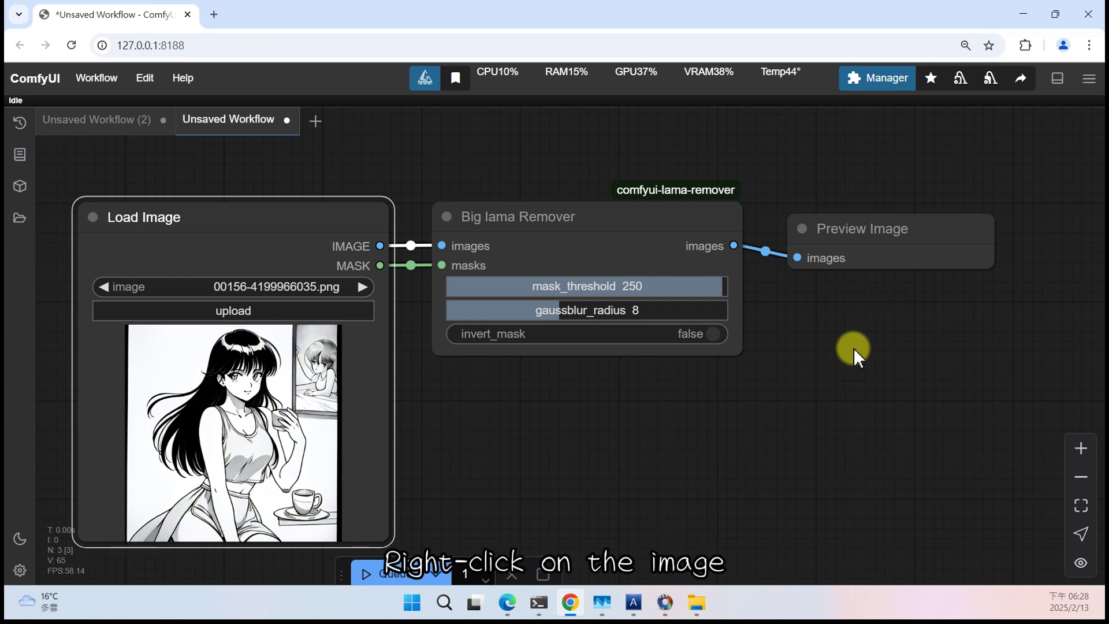
- In MaskEditor, paint a mask over the cup and saucer and the framed picture, then save
right_click(262, 375)
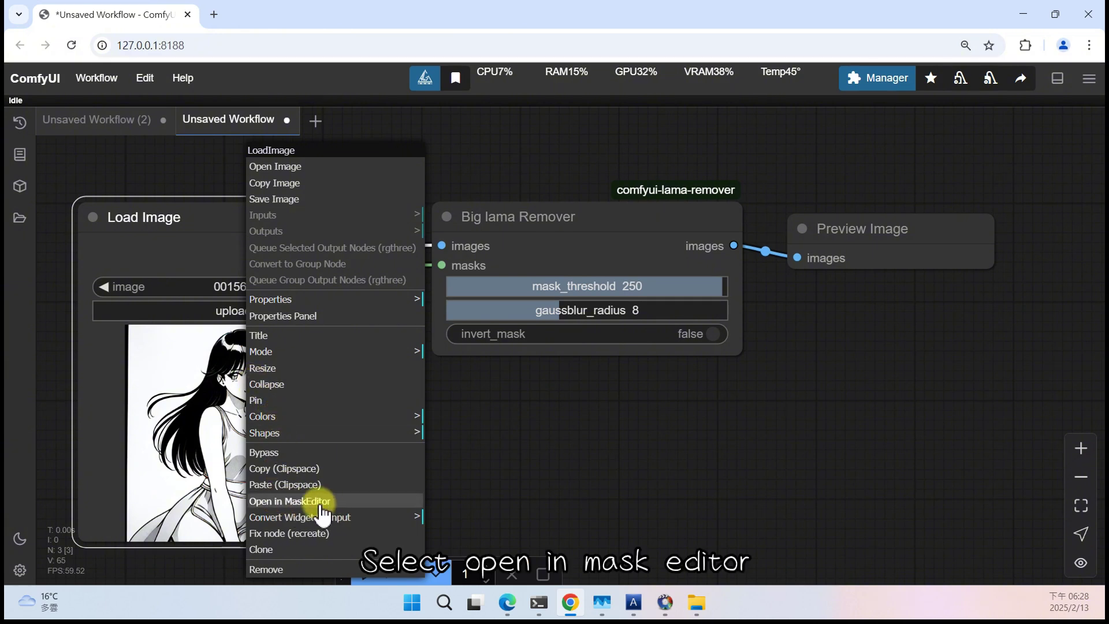
click(362, 502)
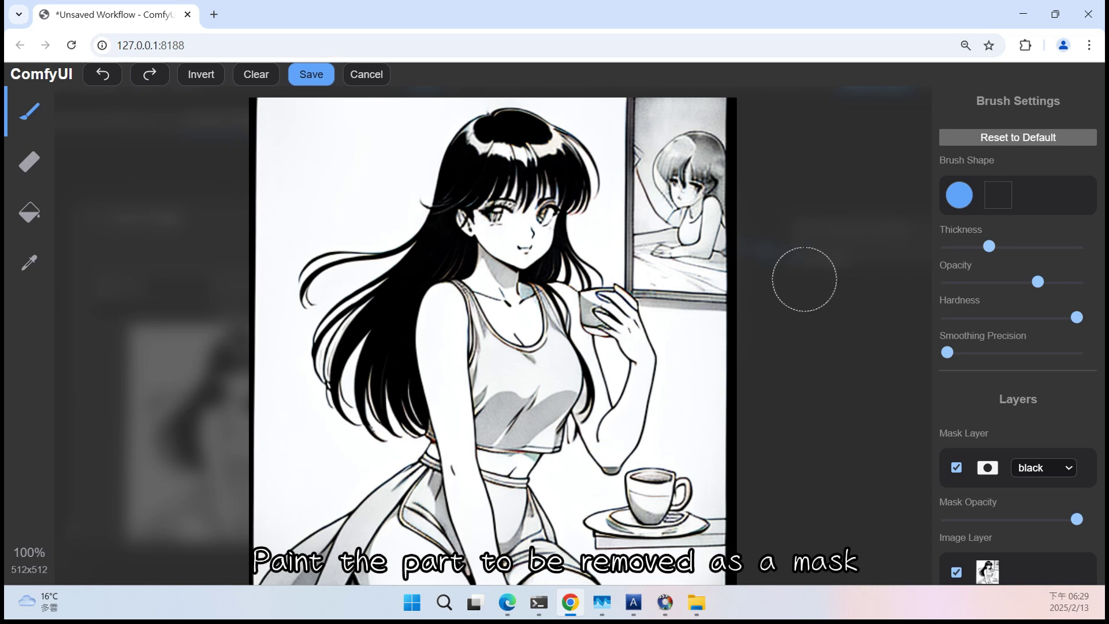
mouse_move(663, 451)
mouse_down()
mouse_move(658, 488)
mouse_move(618, 499)
mouse_move(607, 531)
mouse_move(717, 526)
mouse_move(699, 495)
mouse_up()
mouse_move(683, 147)
mouse_down()
mouse_move(660, 194)
mouse_move(667, 232)
mouse_move(718, 228)
mouse_move(702, 142)
mouse_move(685, 195)
mouse_up()
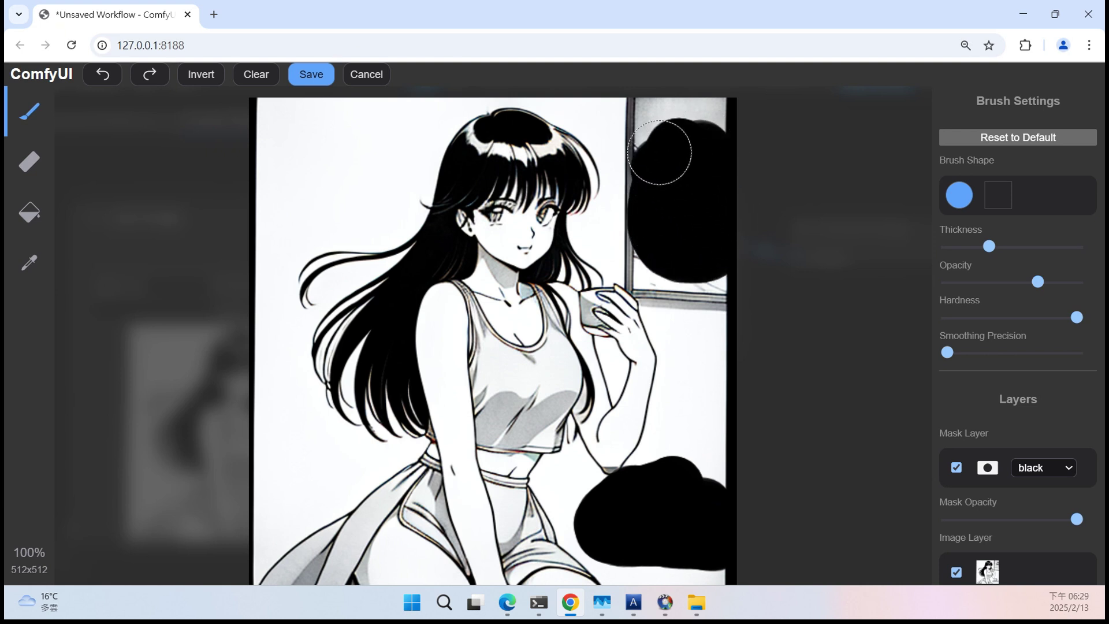
click(314, 73)
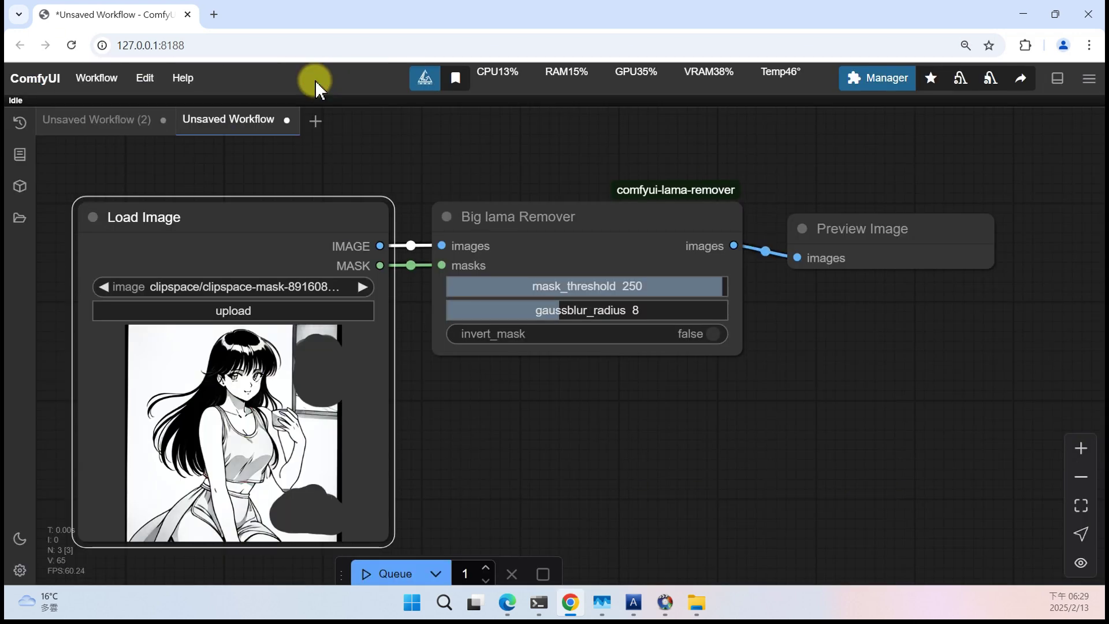
- Queue the workflow to generate the inpainted anime image in Preview Image
click(399, 575)
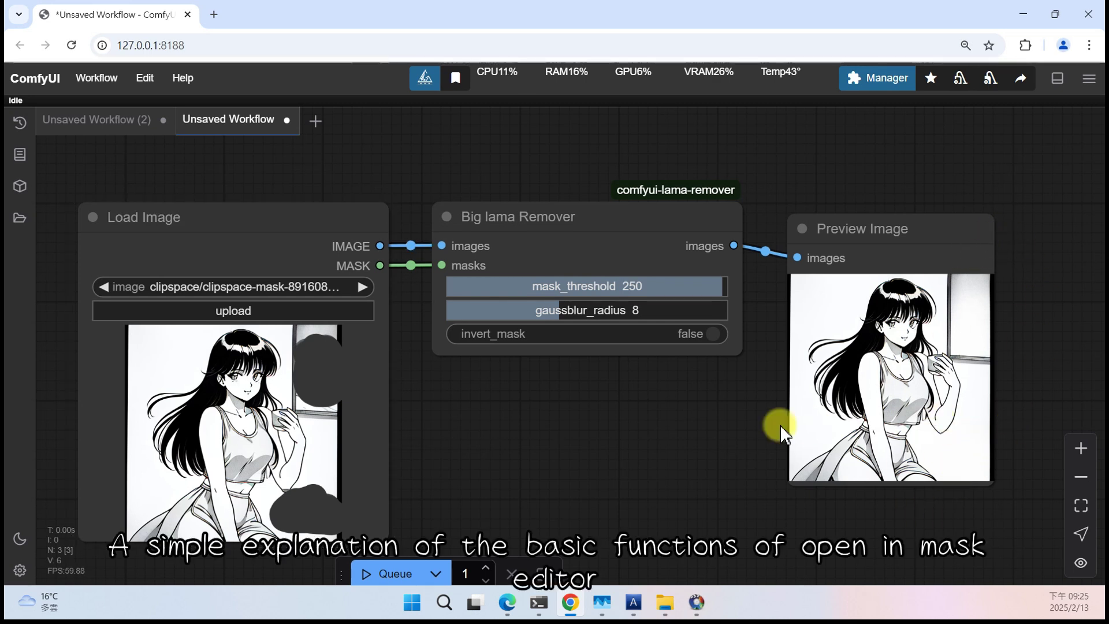
- Open the Load Image picture in MaskEditor, paint a top-left mask blob, then erase most of it
right_click(327, 438)
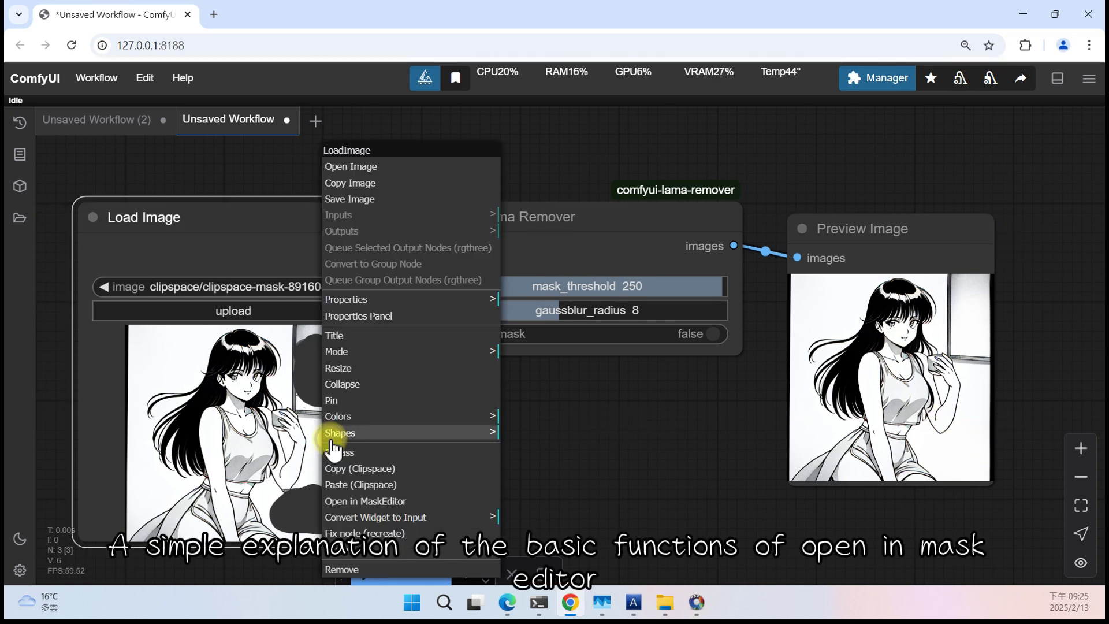
click(420, 500)
click(31, 119)
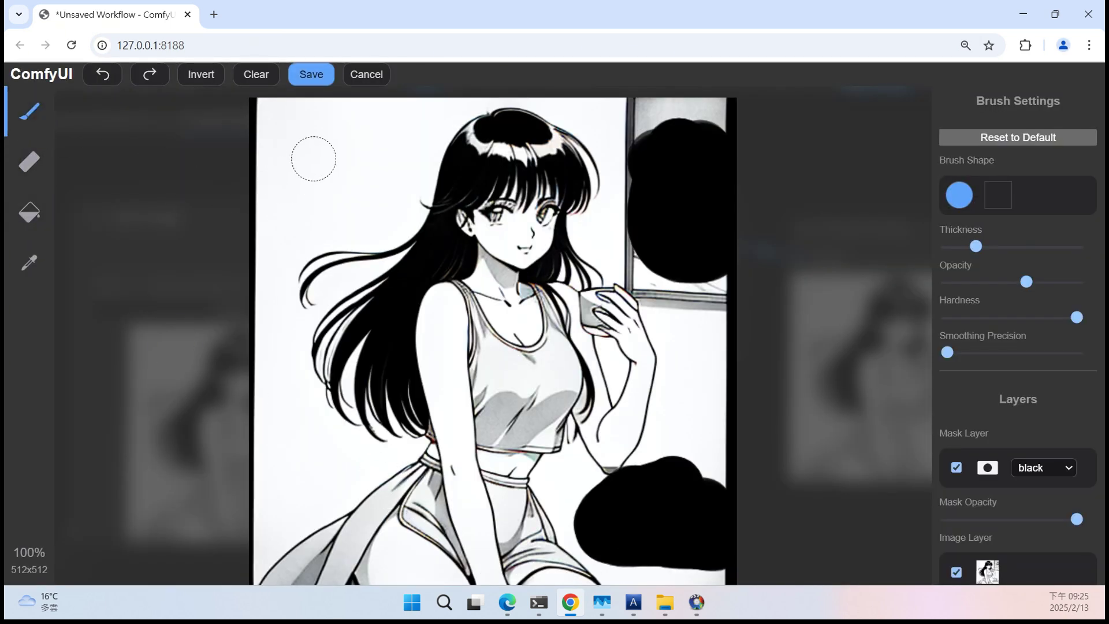
mouse_move(313, 159)
mouse_down()
mouse_move(291, 184)
mouse_move(297, 142)
mouse_move(330, 141)
mouse_move(300, 176)
mouse_move(297, 149)
mouse_up()
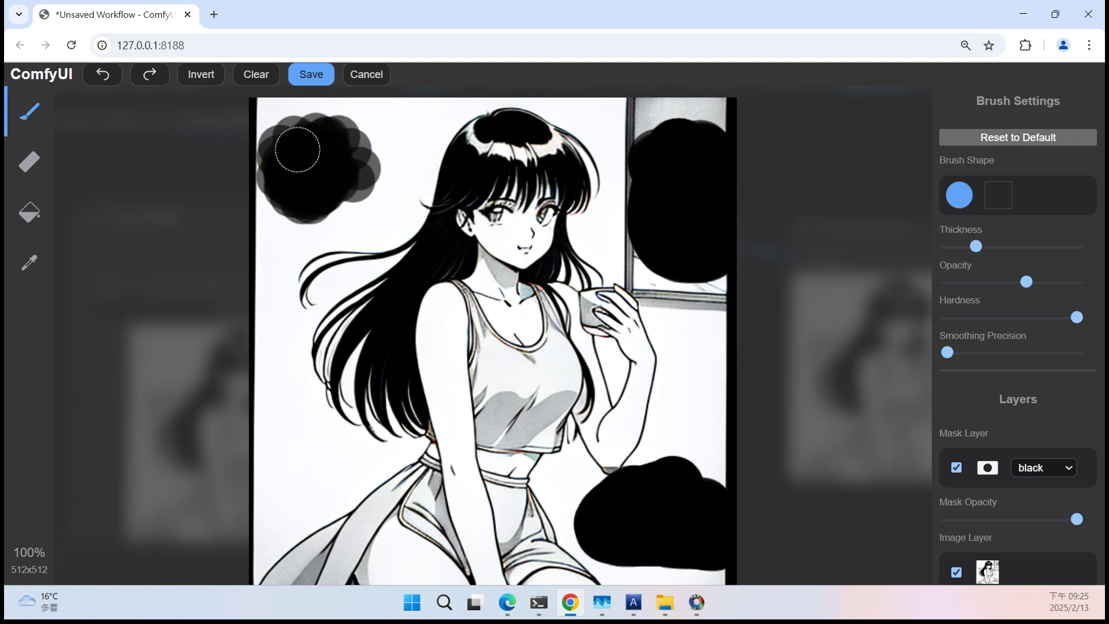
click(27, 160)
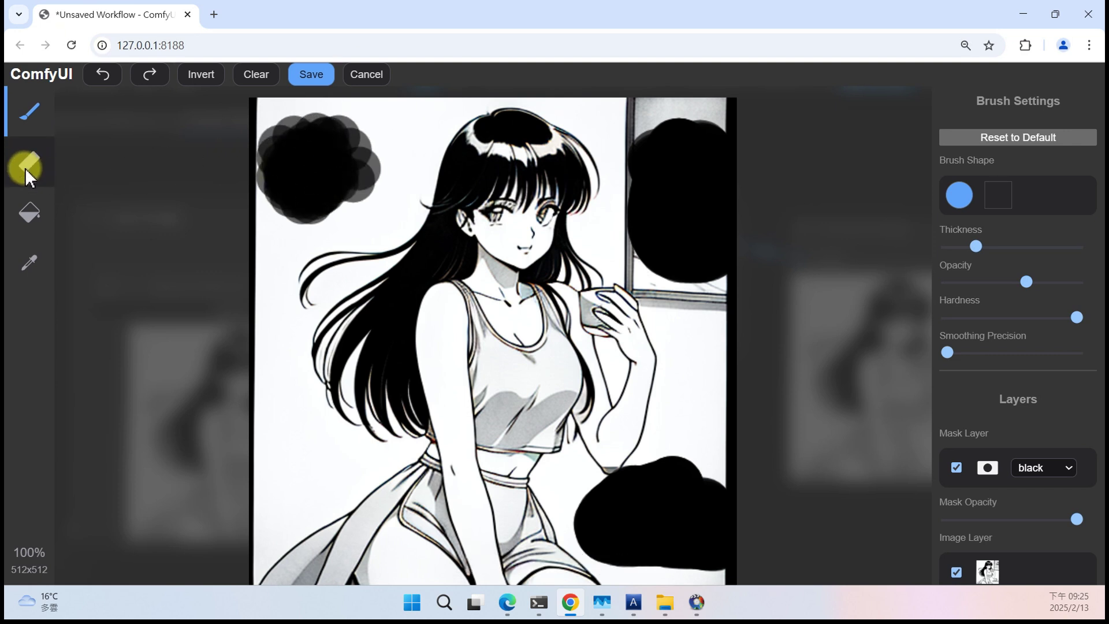
mouse_move(312, 152)
mouse_down()
mouse_move(283, 151)
mouse_move(303, 175)
mouse_move(264, 190)
mouse_move(303, 152)
mouse_move(348, 182)
mouse_move(329, 181)
mouse_move(331, 132)
mouse_move(345, 159)
mouse_move(285, 125)
mouse_move(358, 170)
mouse_up()
- Bucket-fill away the framed picture's mask and colour-select the tank top into the mask
click(32, 215)
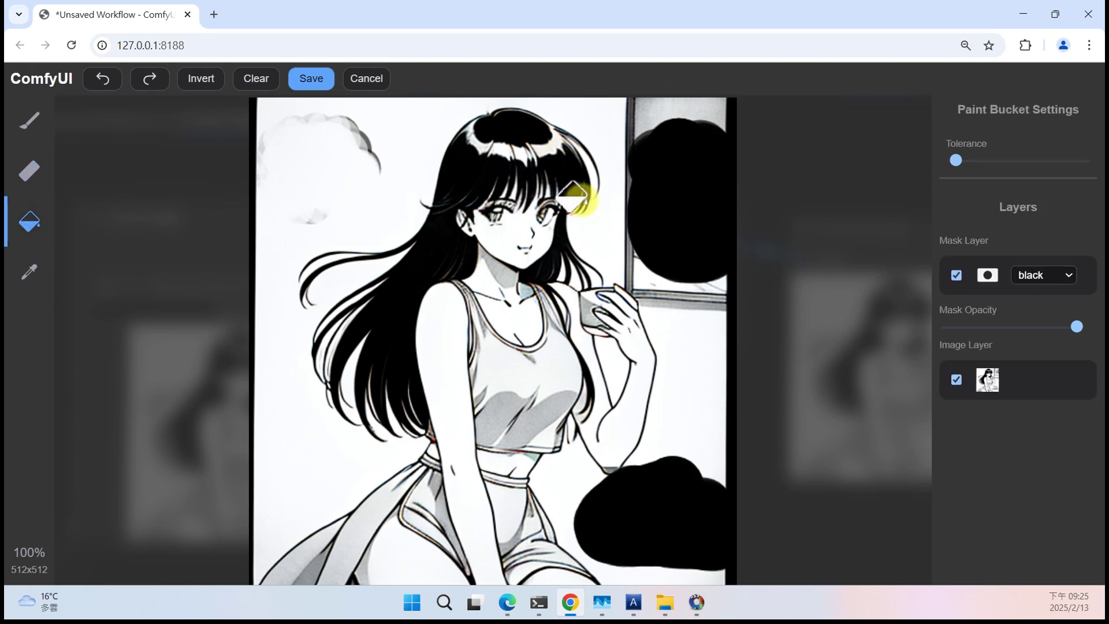
click(656, 198)
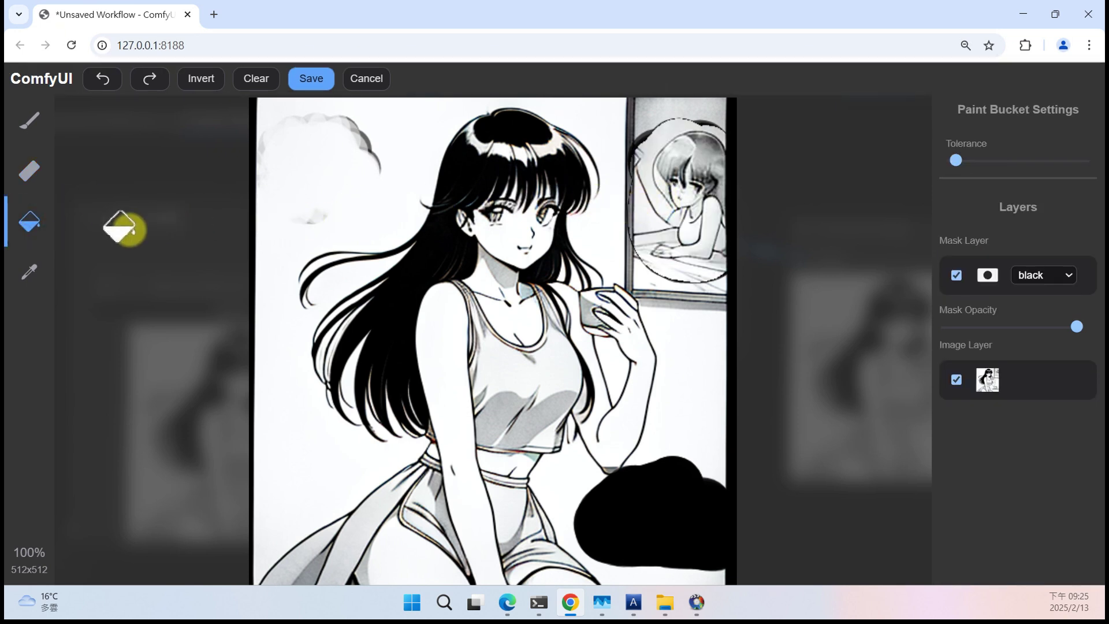
click(33, 277)
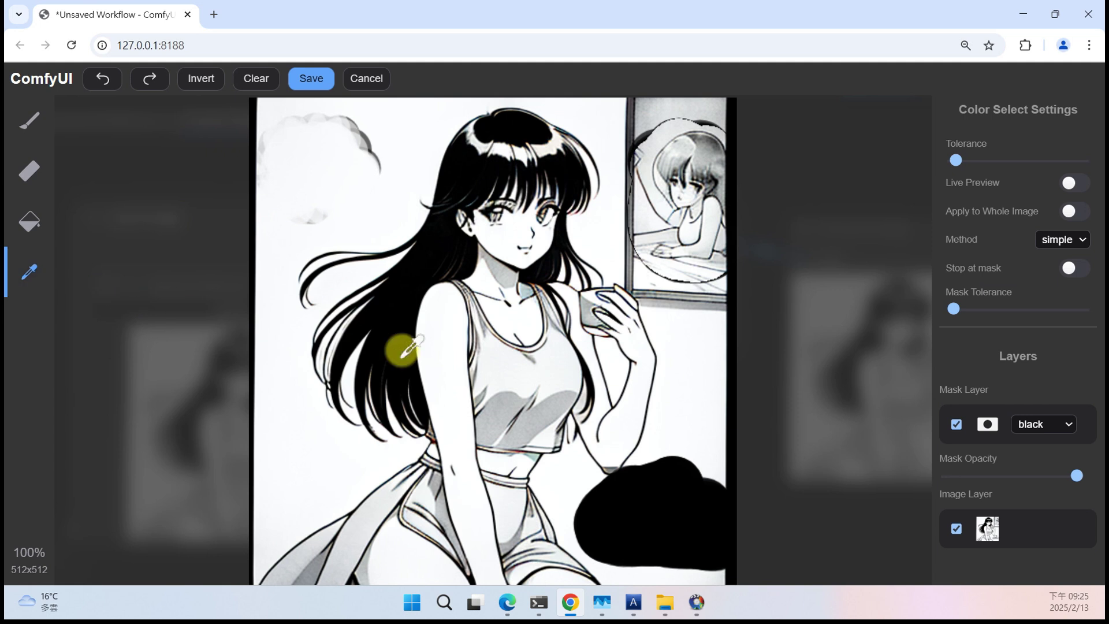
click(487, 369)
click(542, 401)
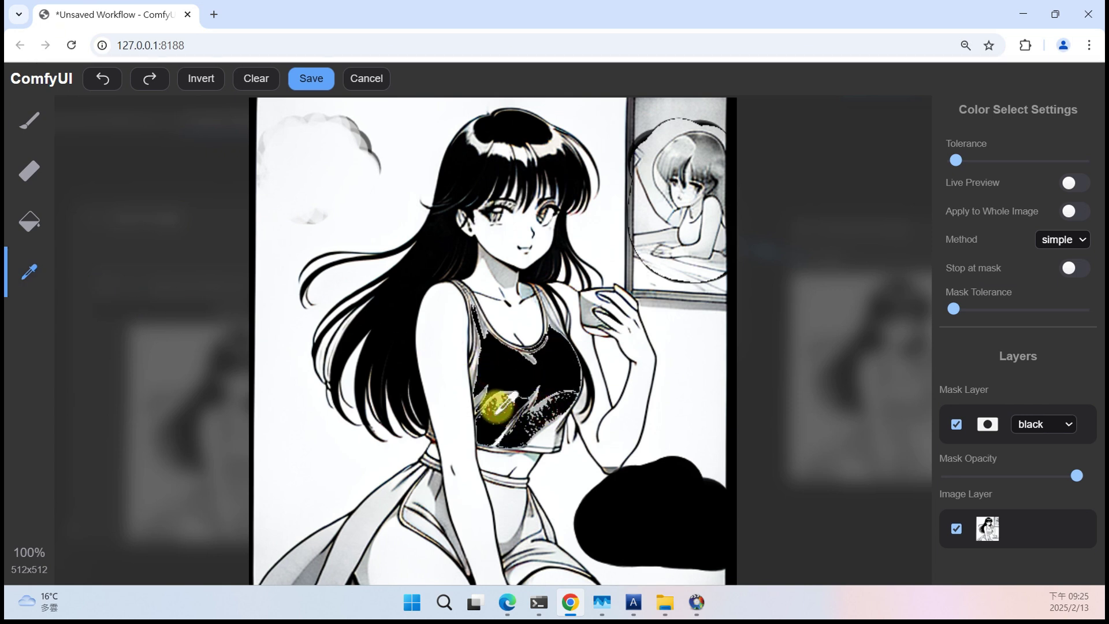
click(111, 140)
click(24, 117)
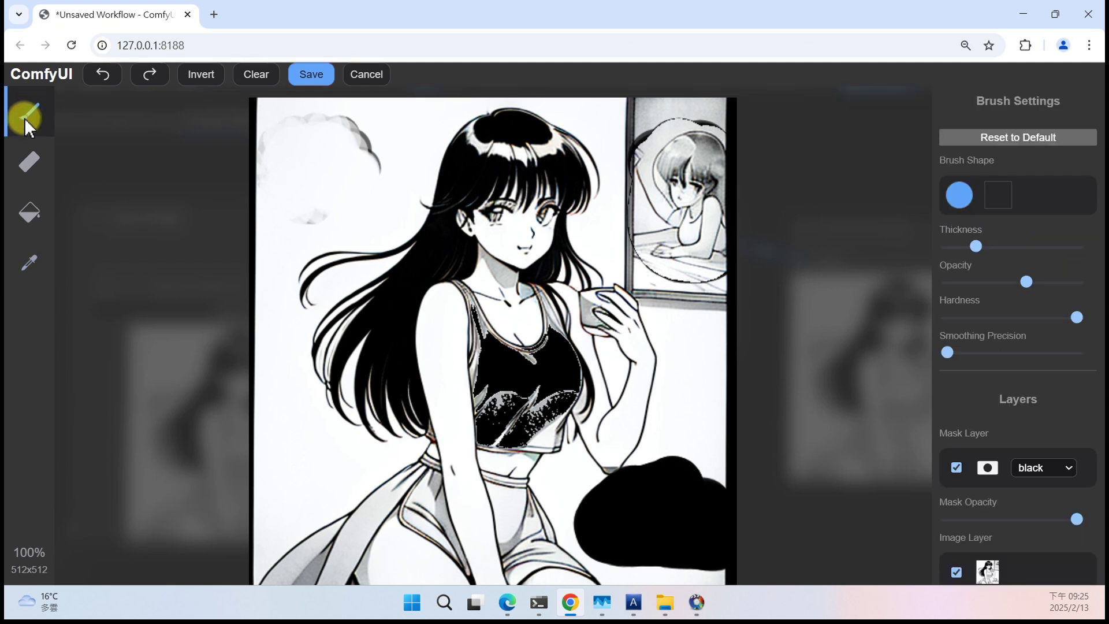
- Undo the last four mask changes, then redo all four
click(100, 80)
click(102, 80)
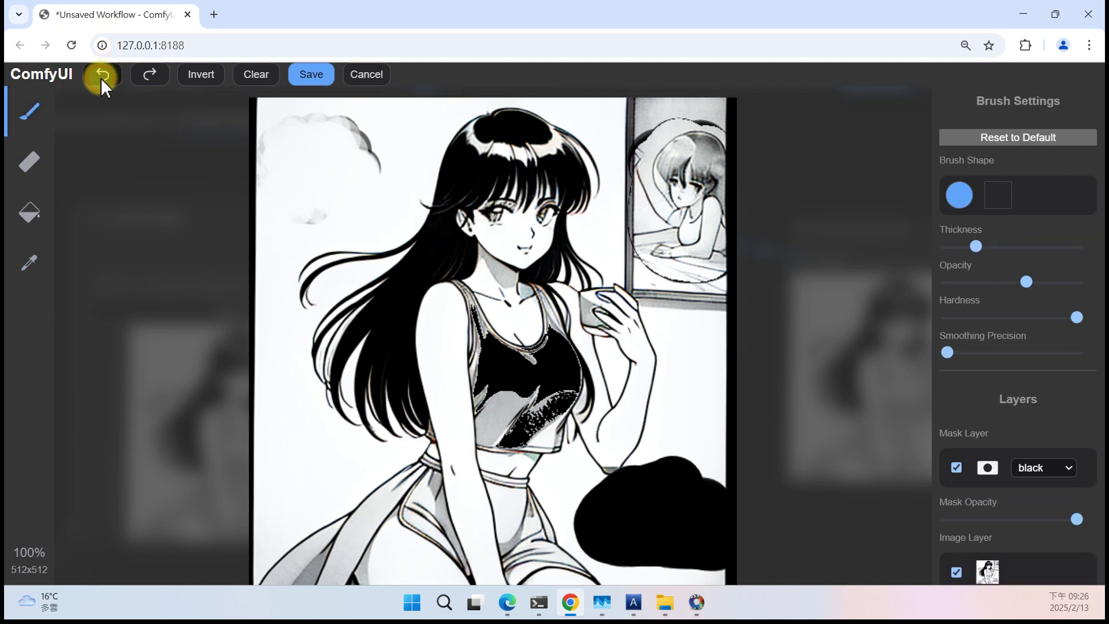
click(102, 79)
click(102, 80)
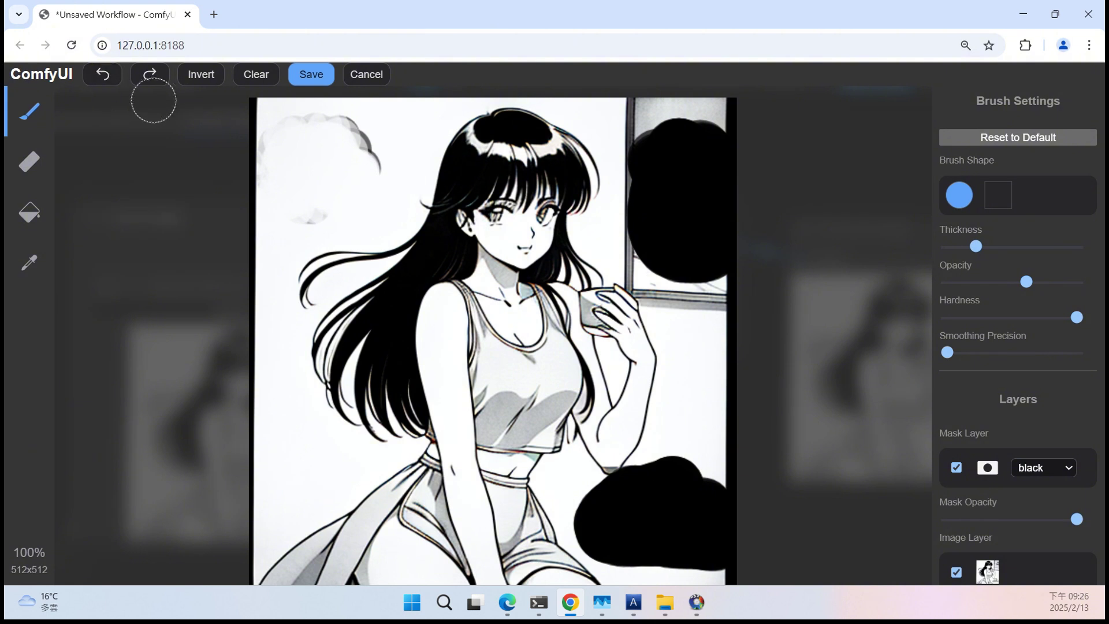
click(150, 80)
click(150, 74)
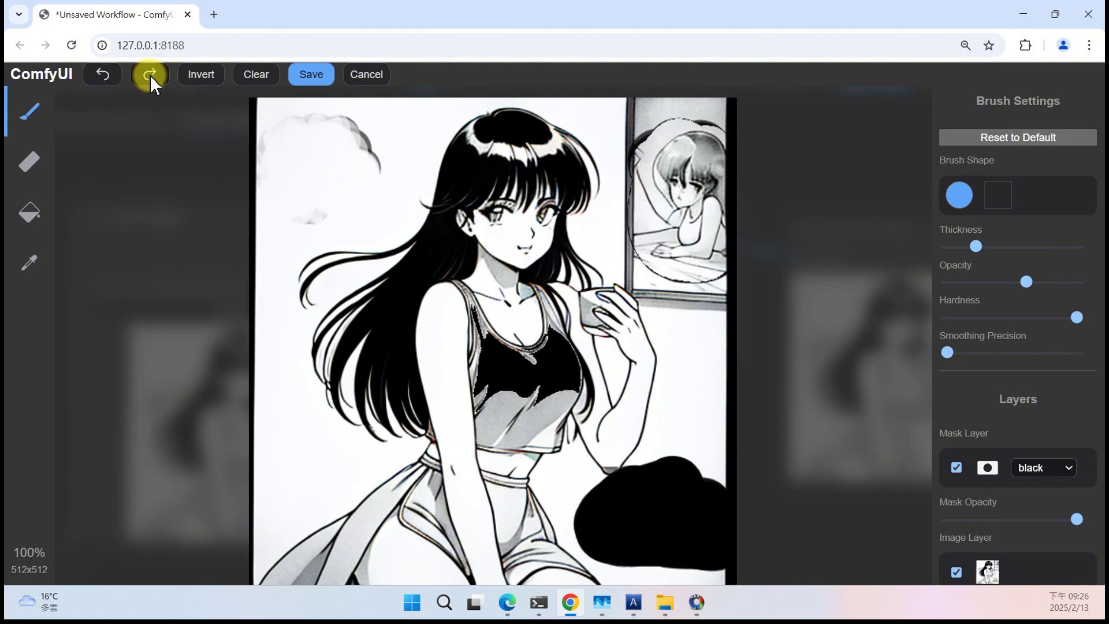
click(150, 75)
click(150, 74)
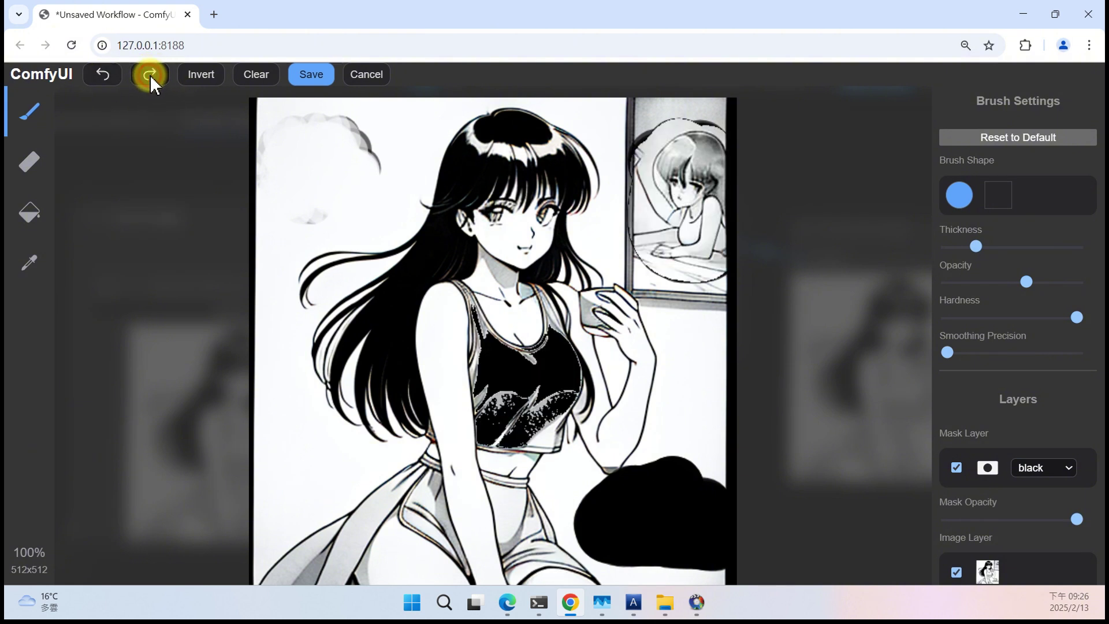
- Invert the mask twice, clear it, then undo the clear to restore it
click(199, 74)
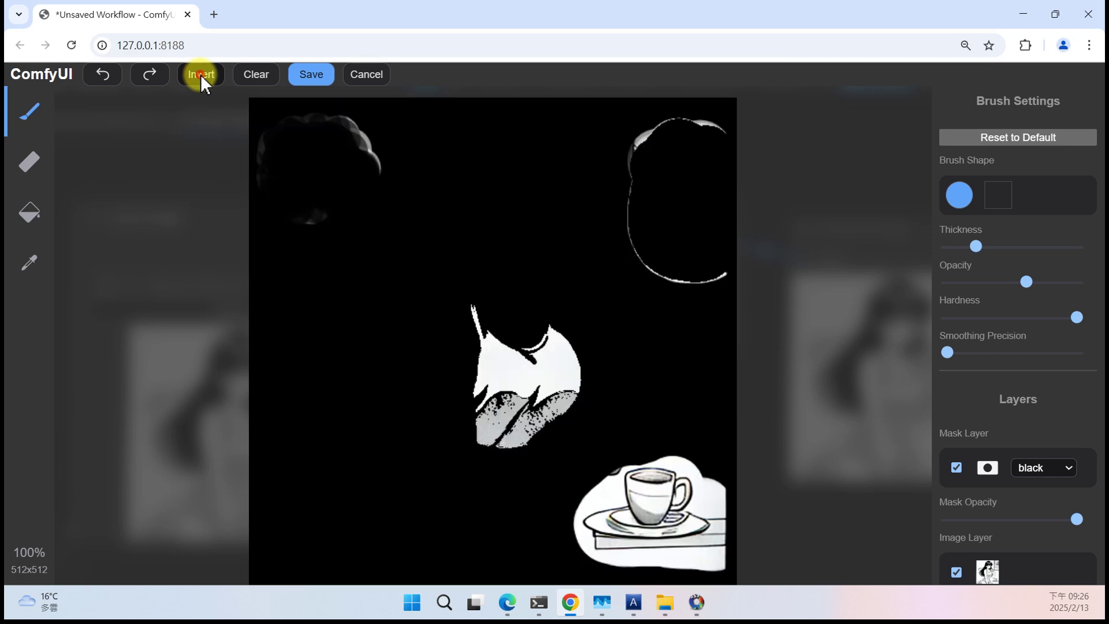
click(200, 75)
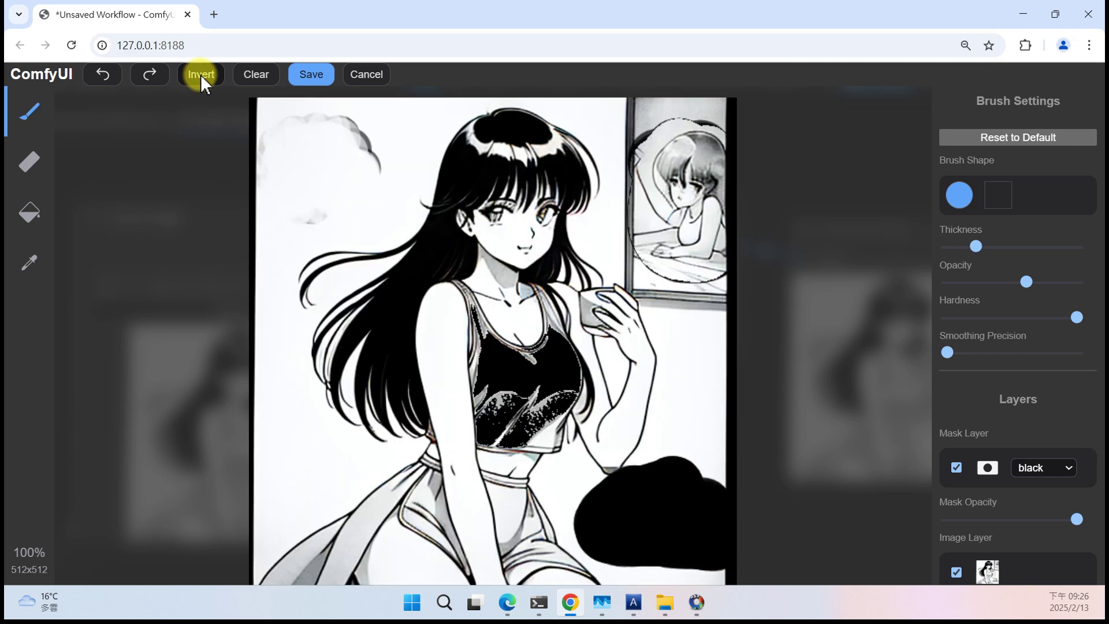
click(258, 82)
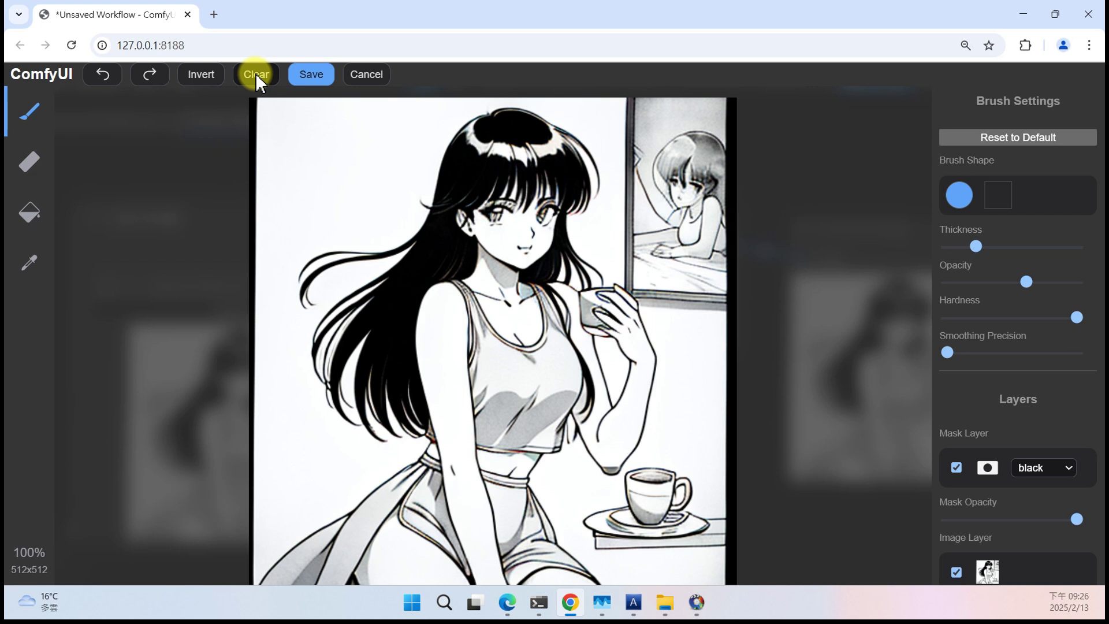
click(100, 77)
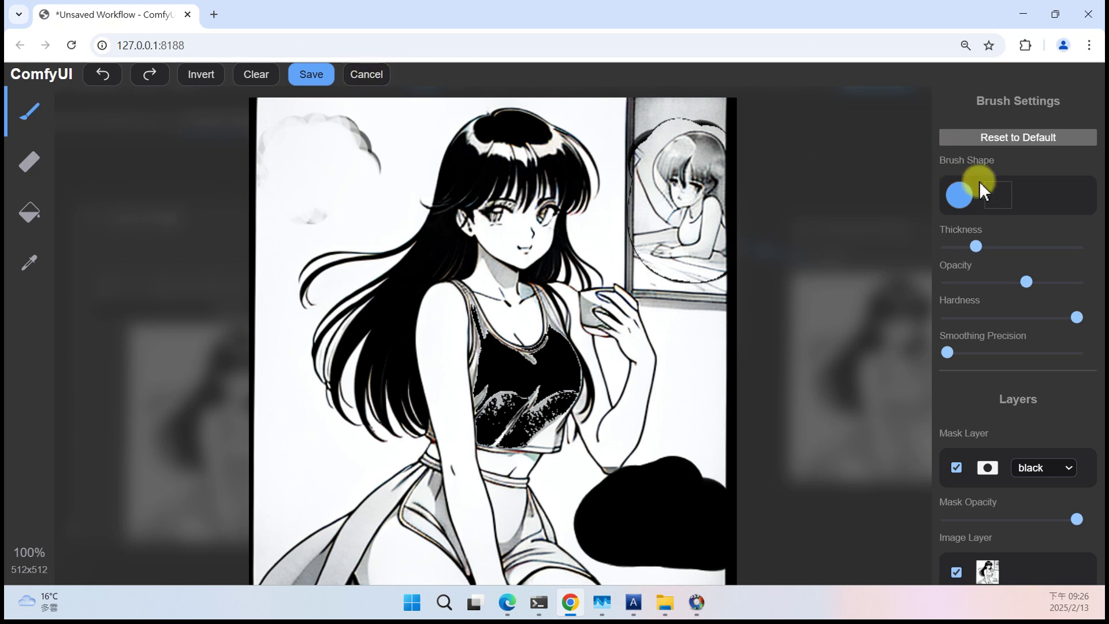
- Try square then round brush shape, adjust thickness and opacity, and paint a stroke left of the framed picture
click(997, 194)
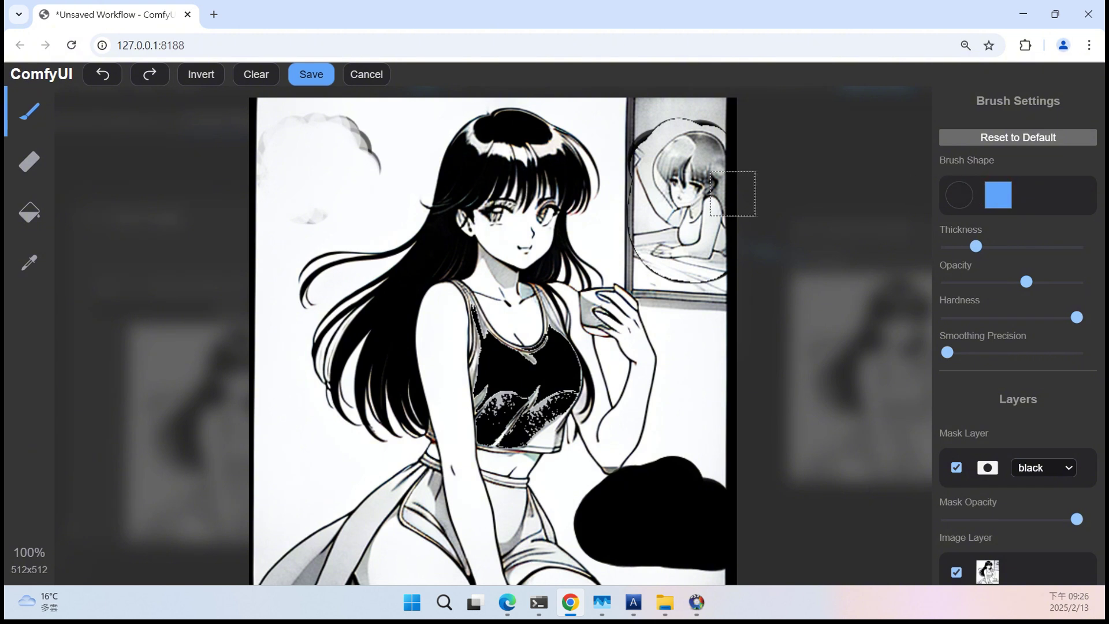
click(956, 194)
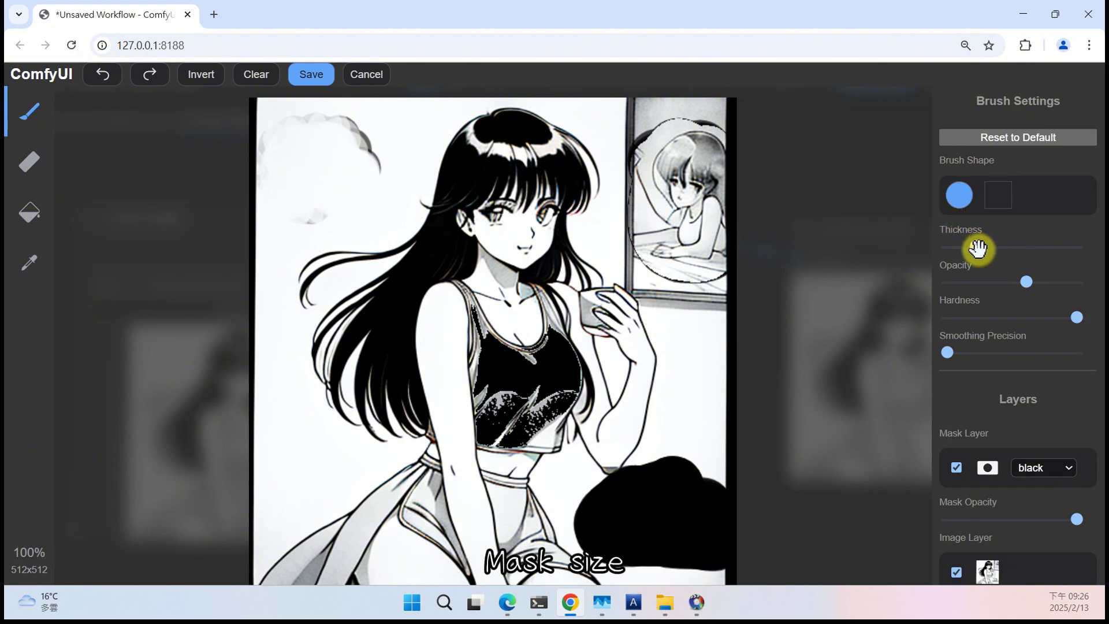
mouse_move(979, 248)
mouse_down()
mouse_move(1076, 247)
mouse_move(965, 246)
mouse_up()
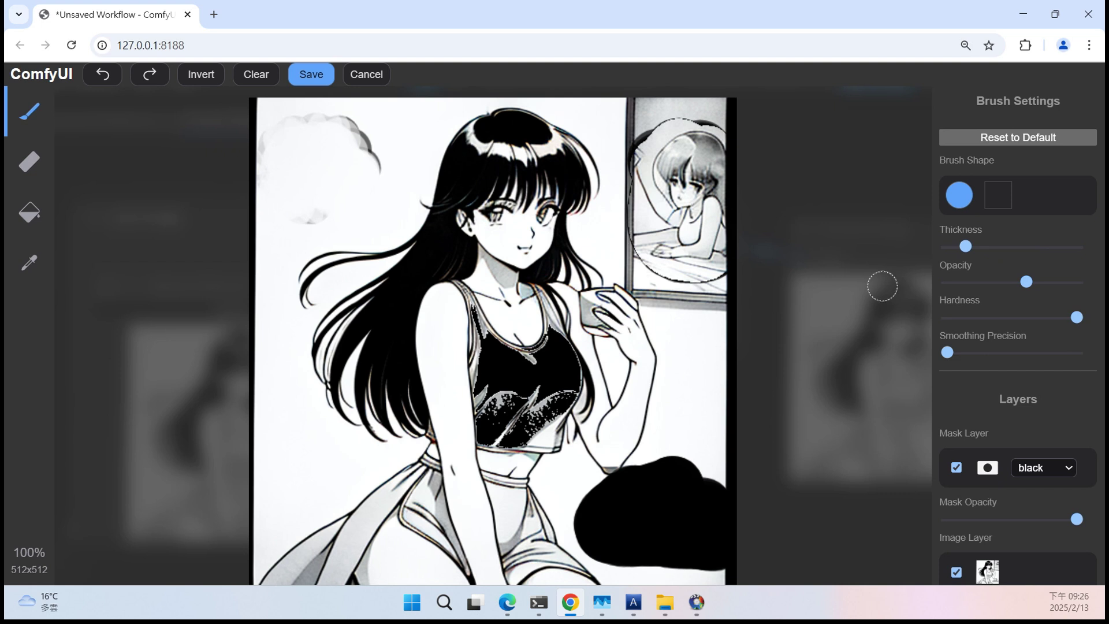
mouse_move(1026, 282)
mouse_down()
mouse_move(1052, 284)
mouse_move(947, 282)
mouse_up()
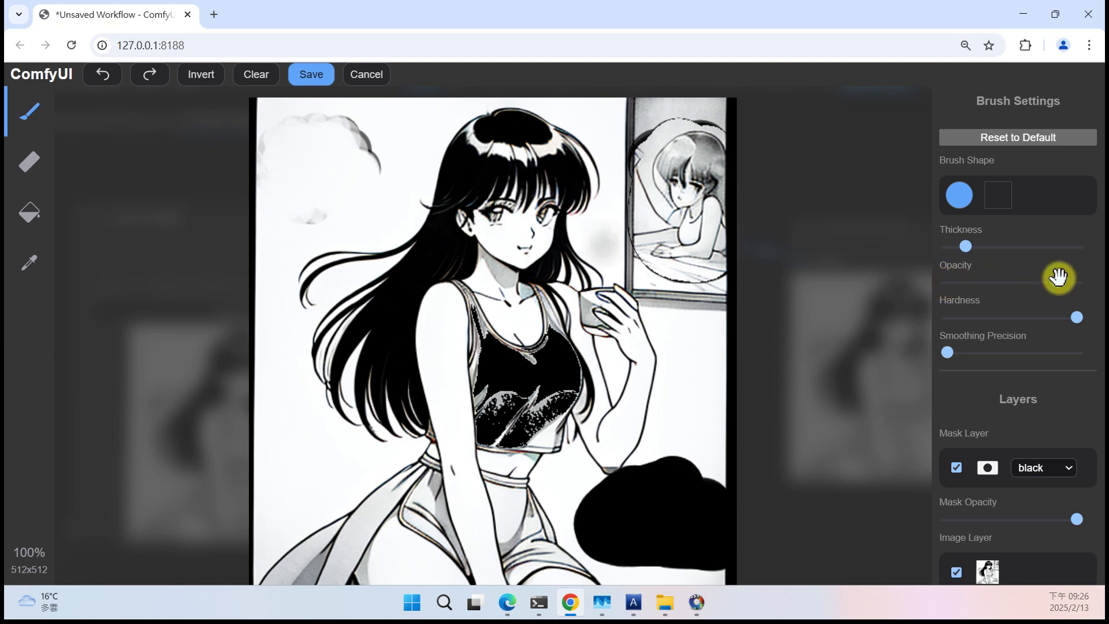
drag(1058, 277, 1077, 282)
mouse_move(627, 230)
mouse_down()
mouse_move(604, 233)
mouse_move(601, 249)
mouse_move(605, 221)
mouse_up()
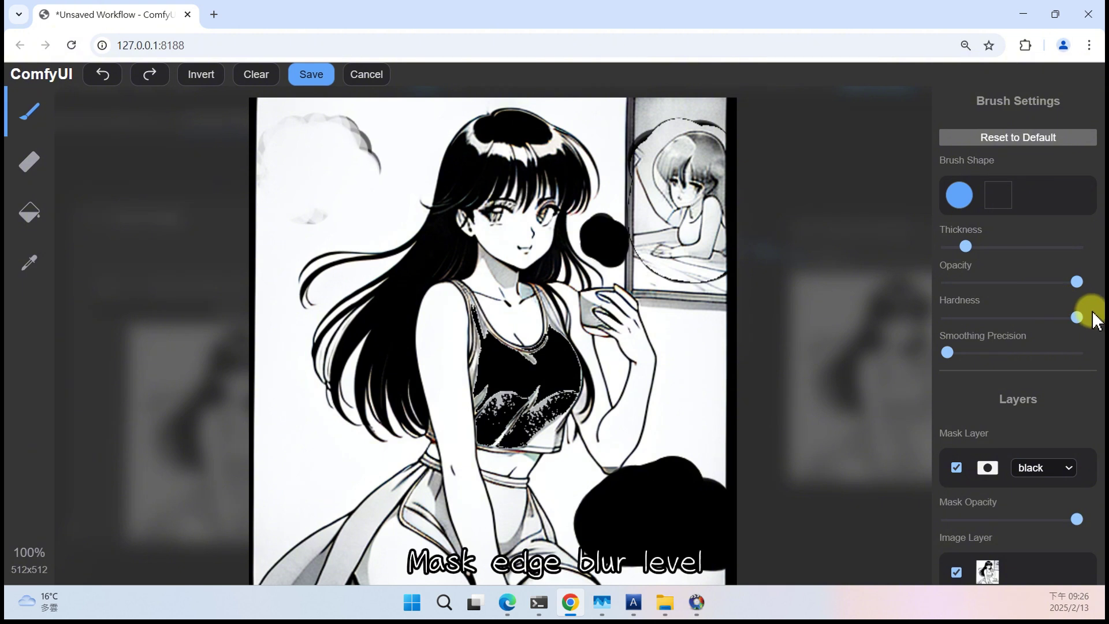
- Vary brush hardness and smoothing precision while painting soft mask blobs beside the hand, arm and right edge
drag(1075, 316, 970, 317)
mouse_move(692, 321)
mouse_down()
mouse_move(652, 331)
mouse_move(676, 334)
mouse_move(688, 358)
mouse_move(668, 361)
mouse_move(660, 344)
mouse_move(676, 342)
mouse_move(671, 375)
mouse_up()
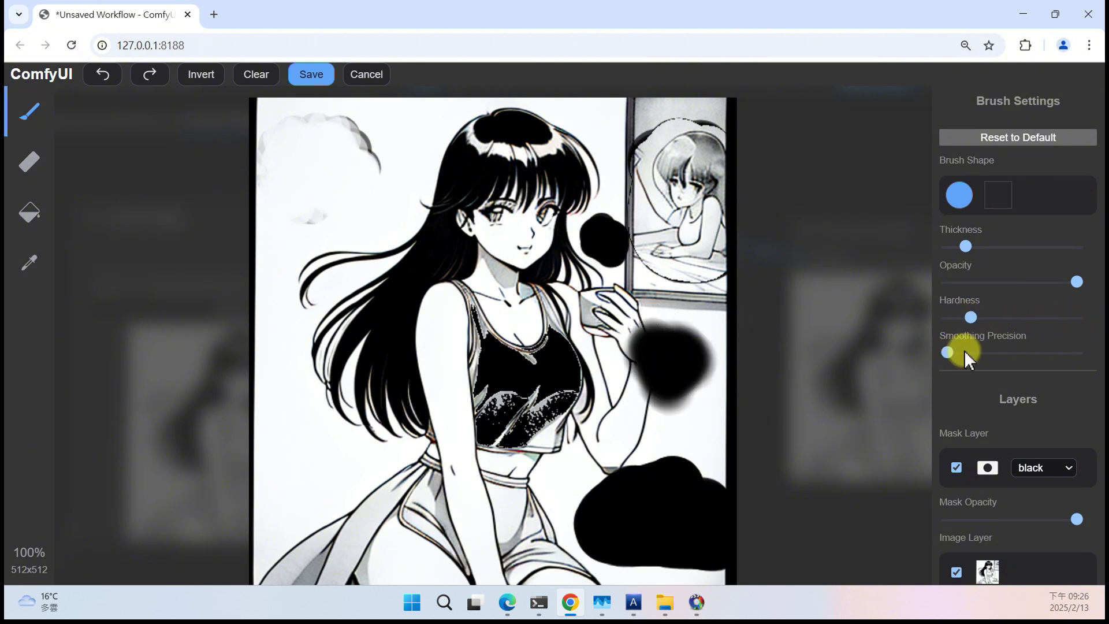
drag(971, 320, 1047, 317)
mouse_move(595, 398)
mouse_down()
mouse_move(636, 420)
mouse_move(613, 426)
mouse_move(605, 405)
mouse_move(617, 405)
mouse_move(588, 425)
mouse_up()
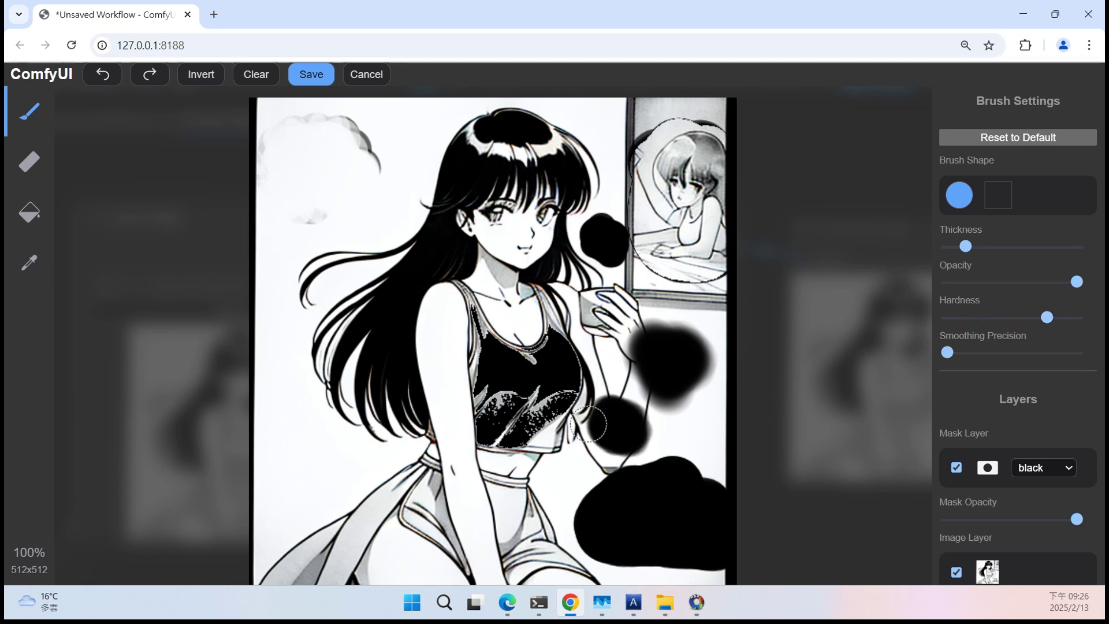
drag(947, 353, 1065, 353)
mouse_move(677, 406)
mouse_down()
mouse_move(720, 423)
mouse_move(654, 414)
mouse_move(678, 410)
mouse_up()
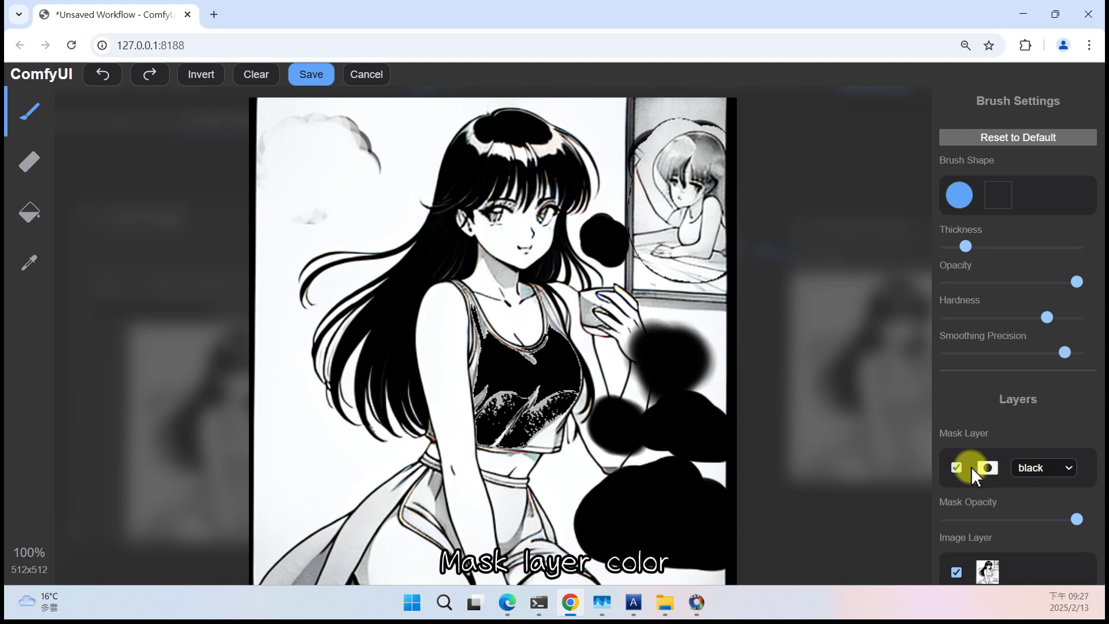
- Switch the mask display colour to white, then back to black
click(1032, 468)
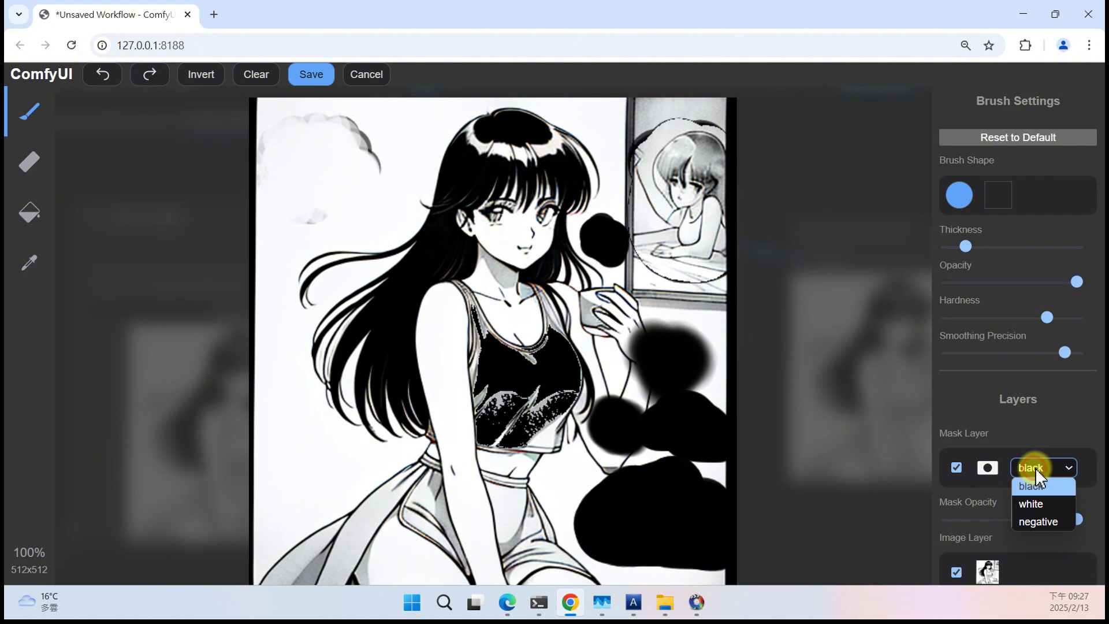
click(1041, 503)
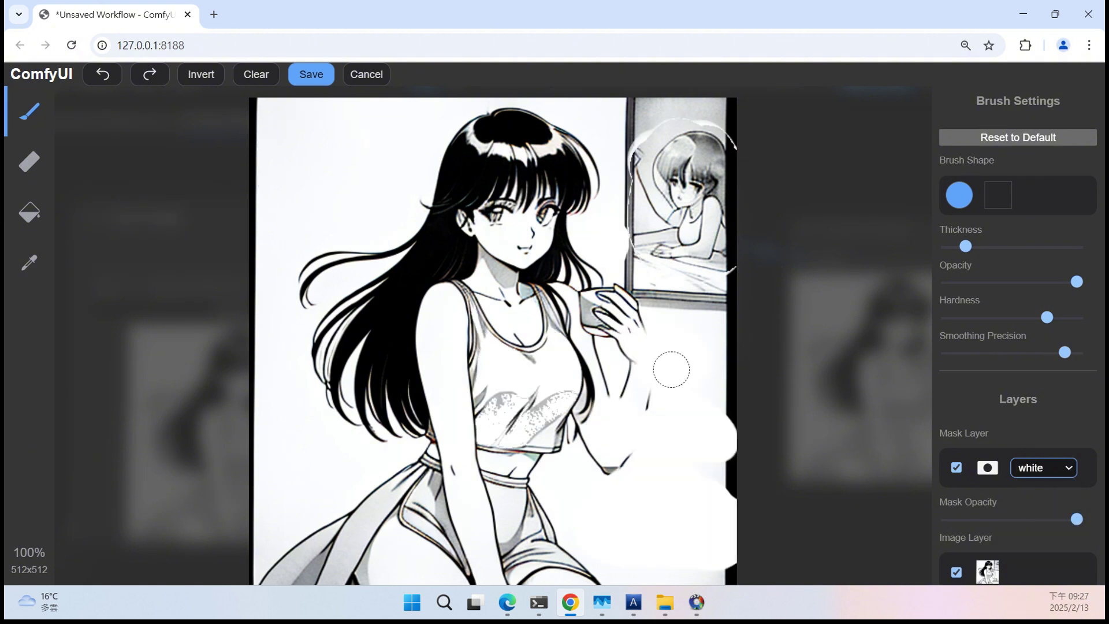
click(1030, 466)
click(1028, 480)
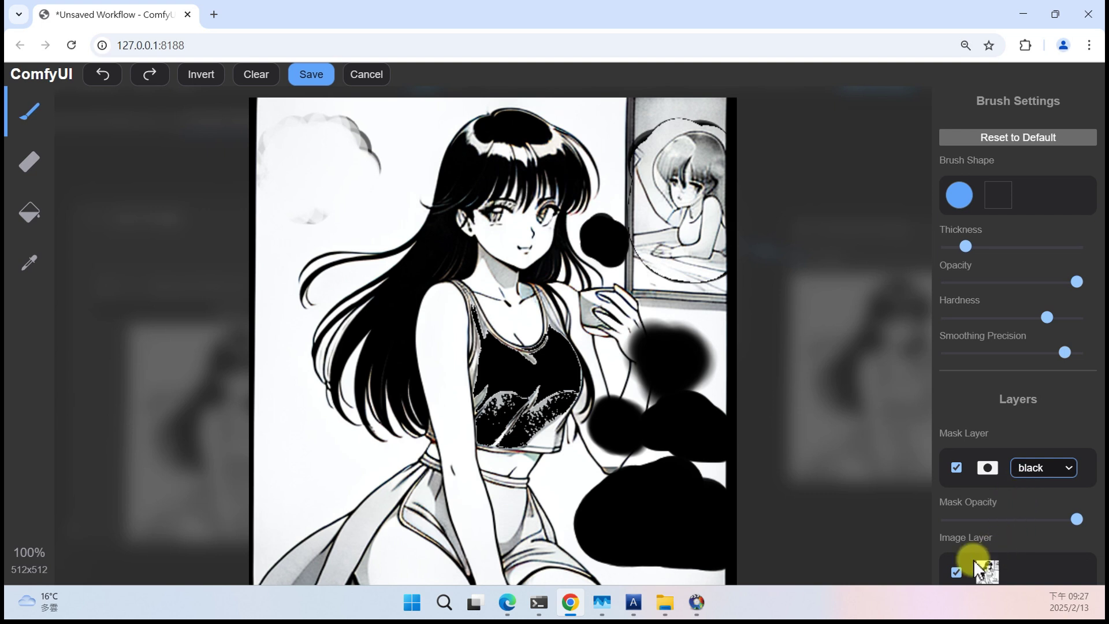
- Toggle the Image Layer and Mask Layer off and on to inspect the mask
click(956, 572)
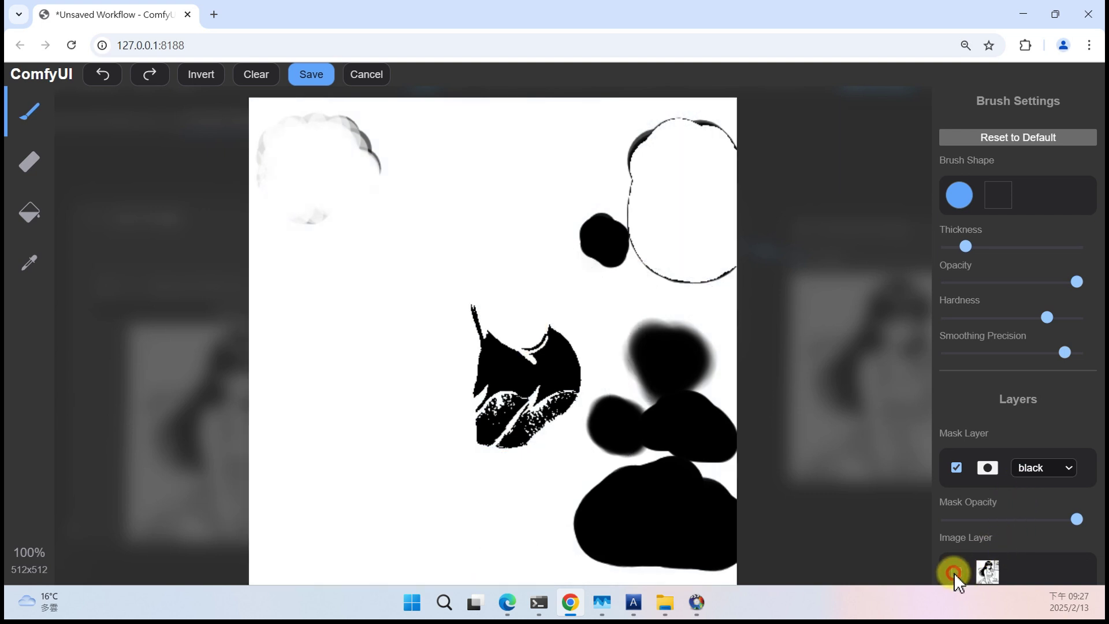
click(956, 571)
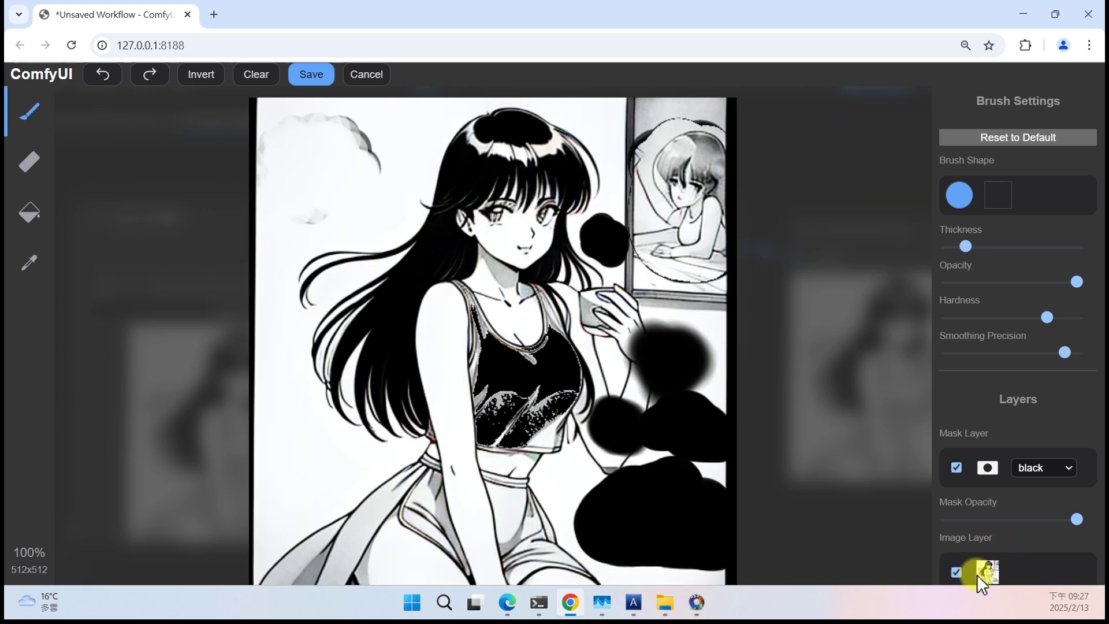
click(956, 467)
click(956, 466)
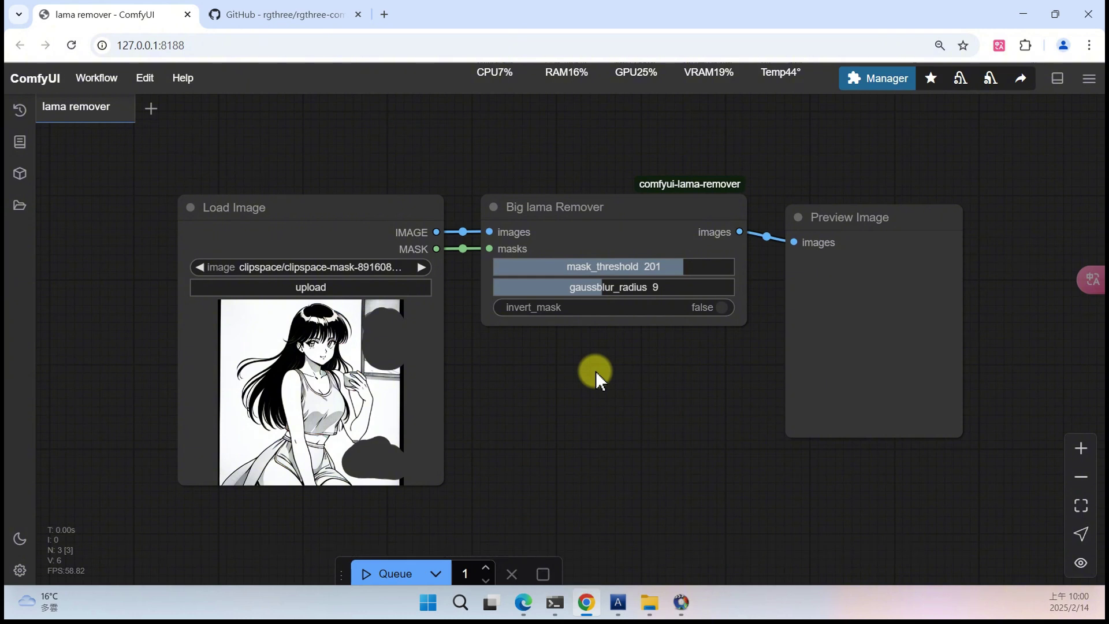
- Install the nightly rgthree-comfy pack found by searching 'rg', then restart ComfyUI
click(886, 87)
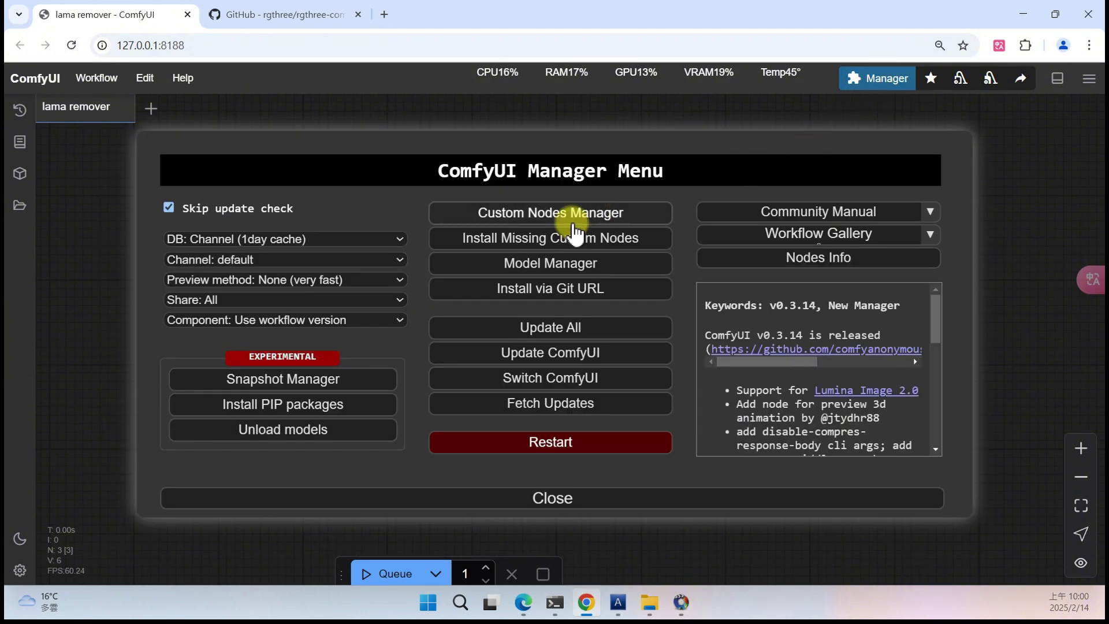
click(555, 209)
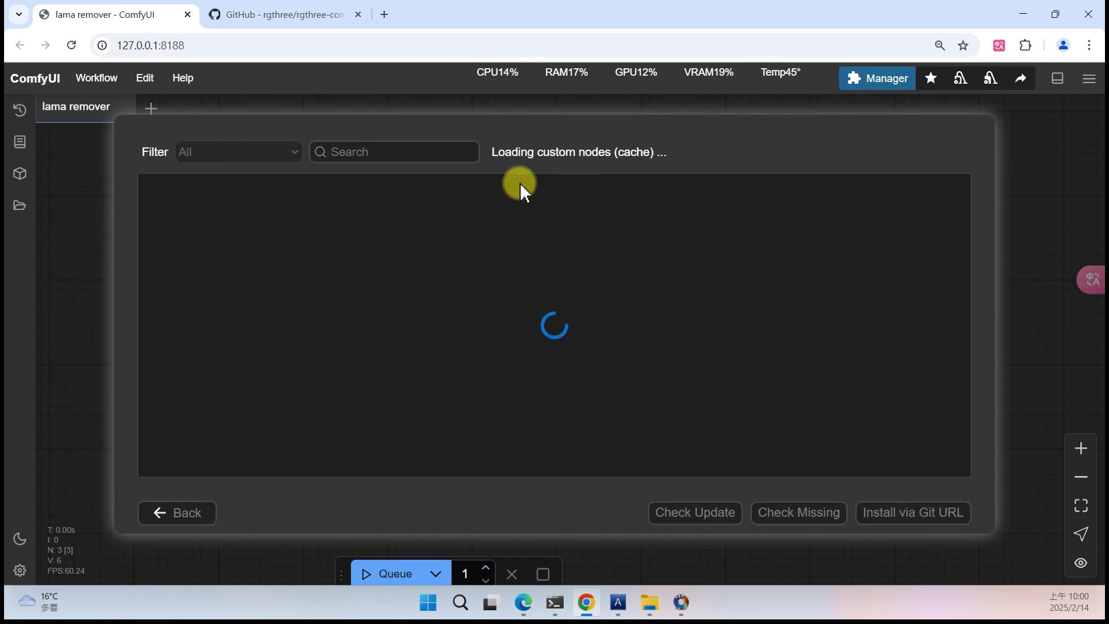
click(409, 153)
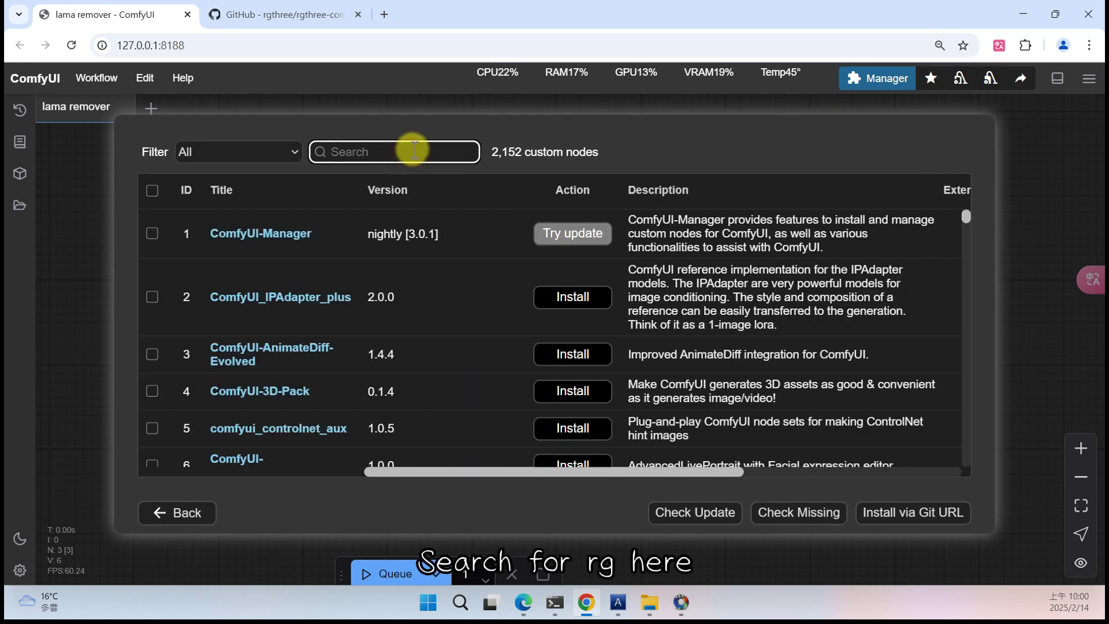
text(rg)
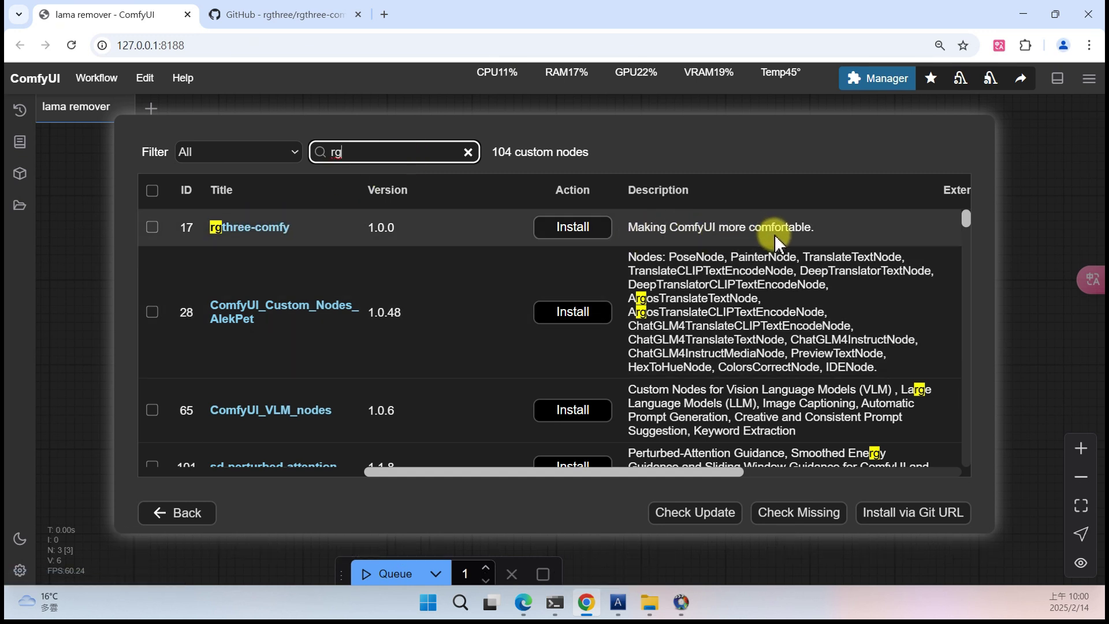
click(576, 229)
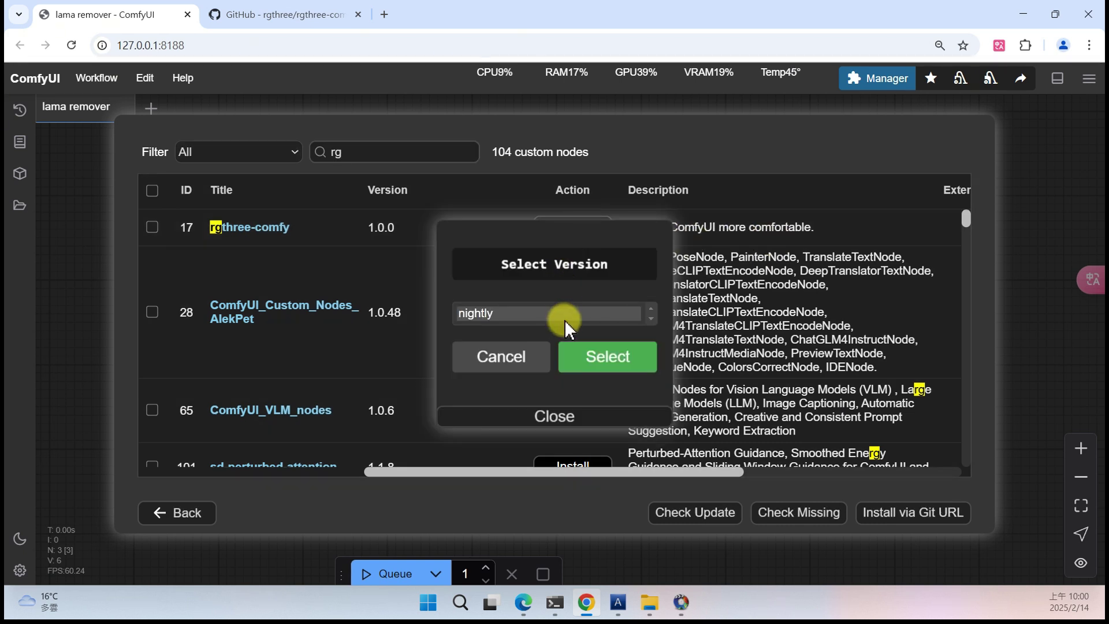
click(563, 315)
click(606, 357)
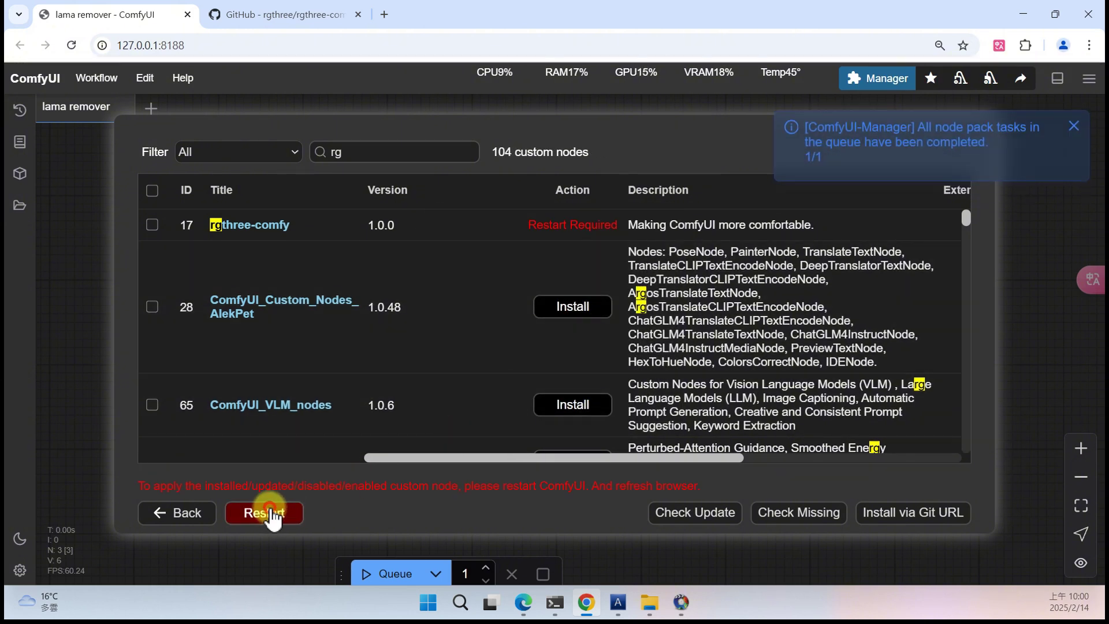
click(269, 510)
click(632, 369)
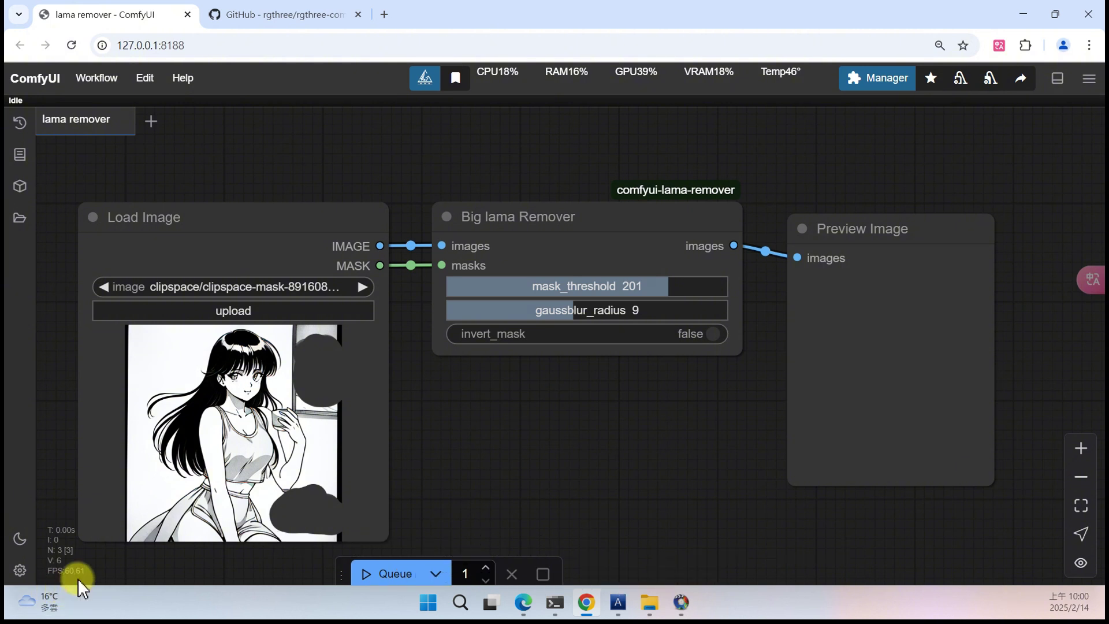
right_click(501, 122)
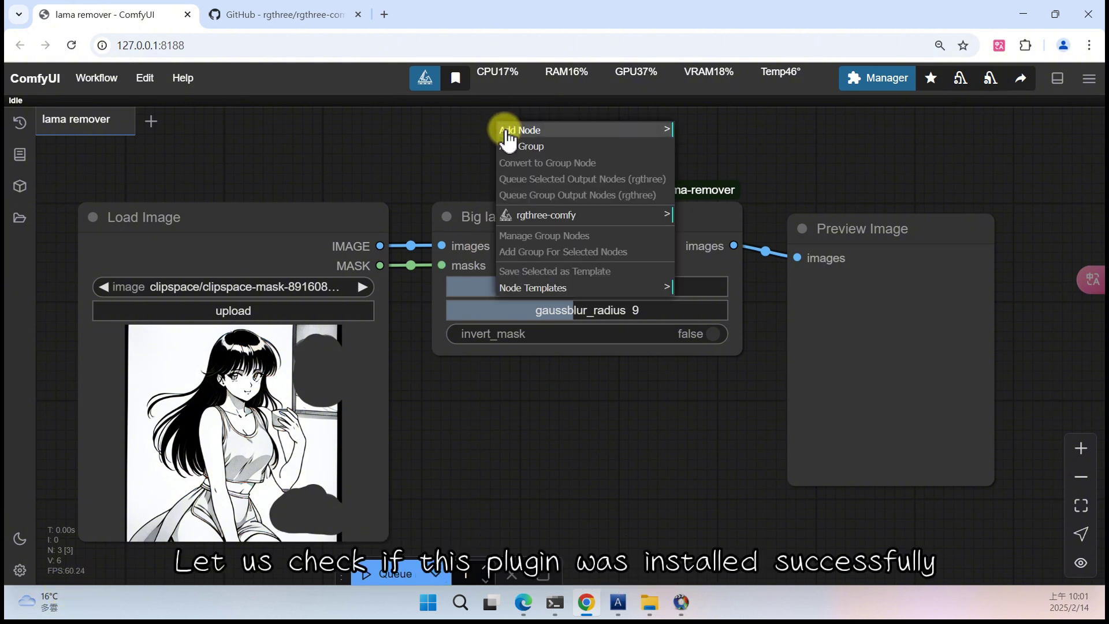
click(514, 132)
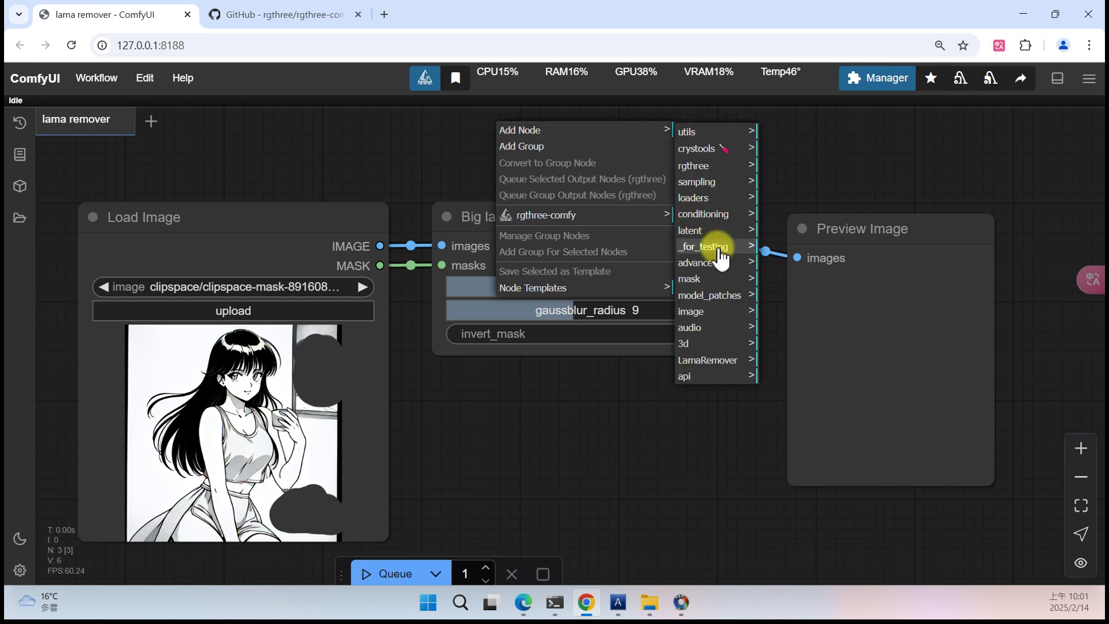
click(702, 169)
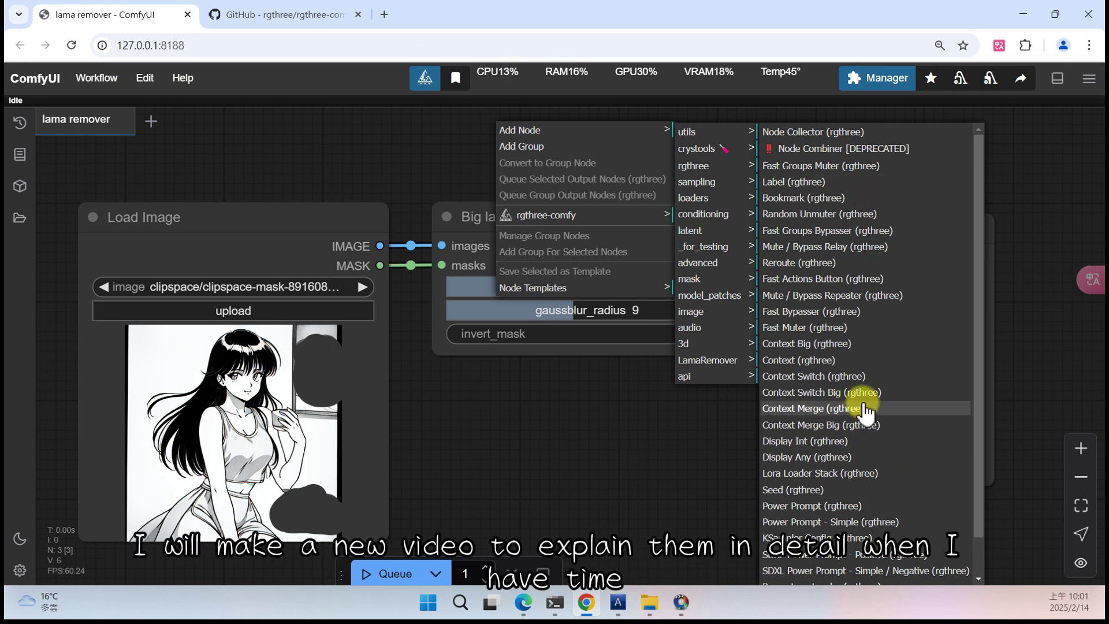
click(574, 410)
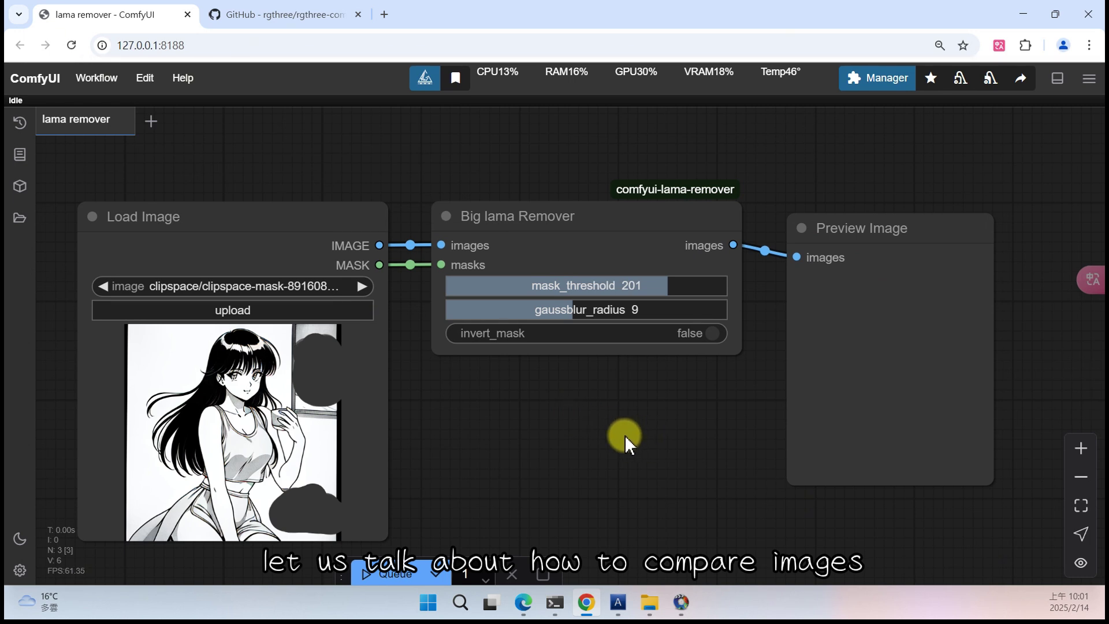
- Drag a link from Load Image's IMAGE output and add Image Comparer (rgthree) via search 'compa'
drag(625, 435, 611, 374)
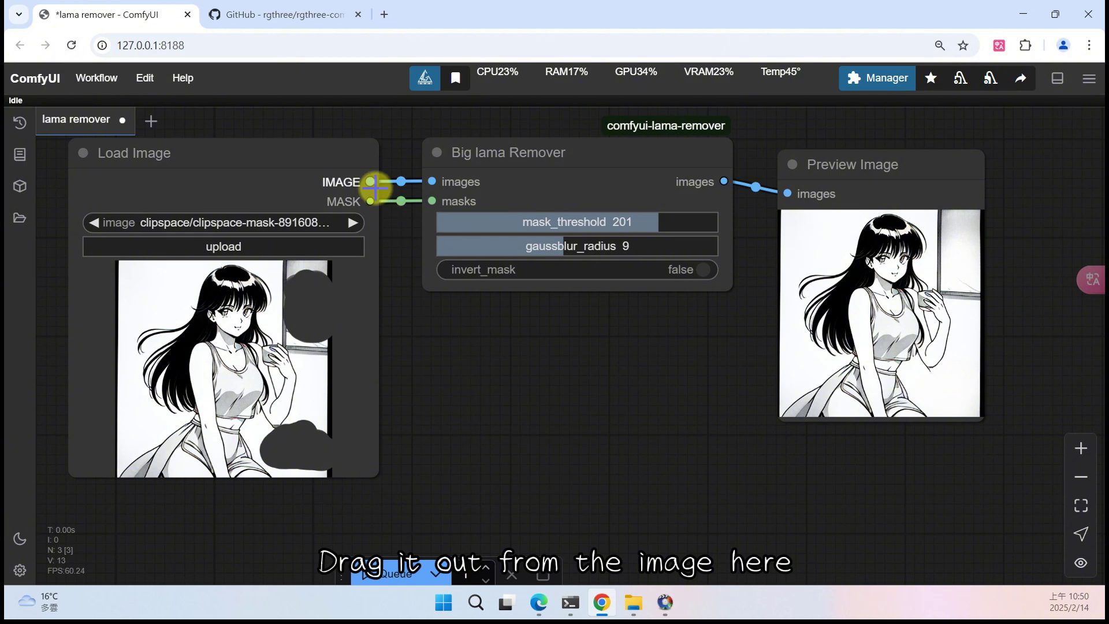
drag(371, 181, 431, 331)
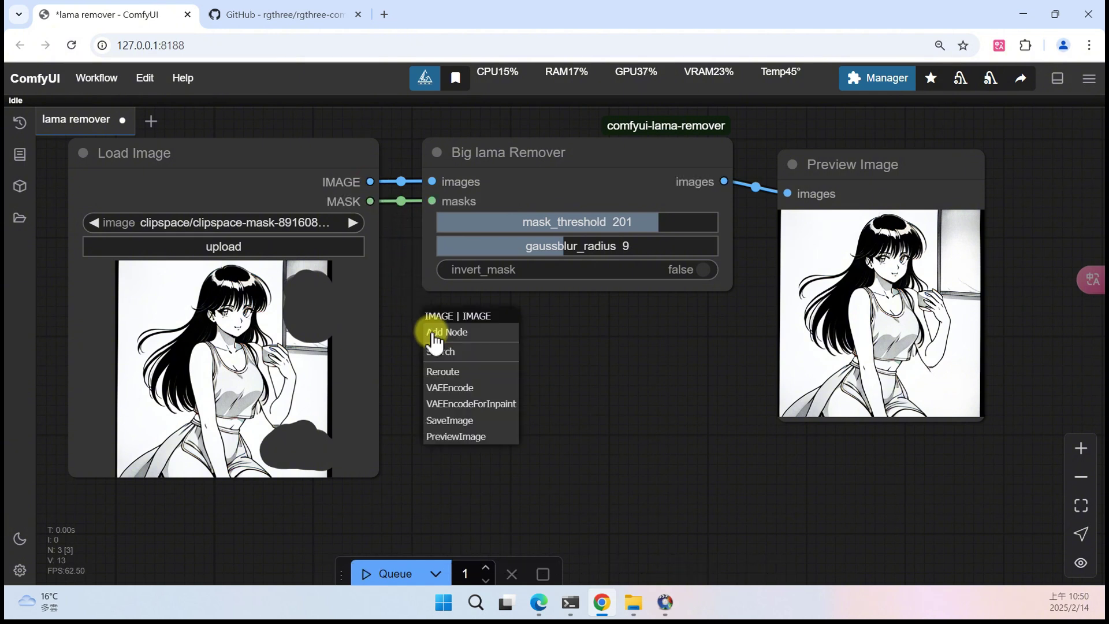
click(473, 352)
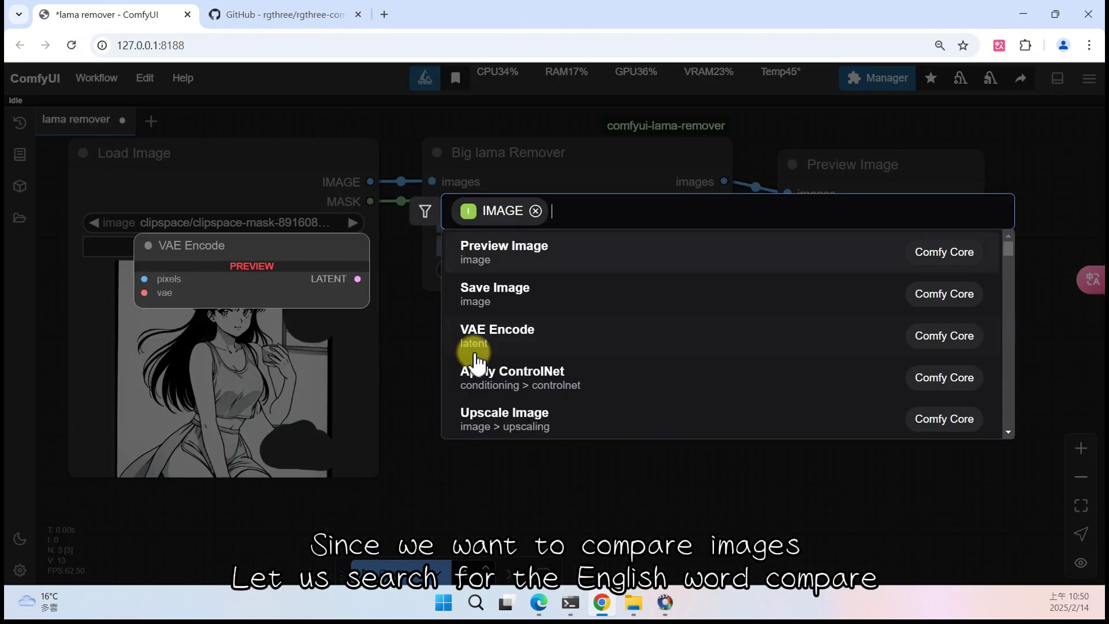
click(576, 215)
text(compa)
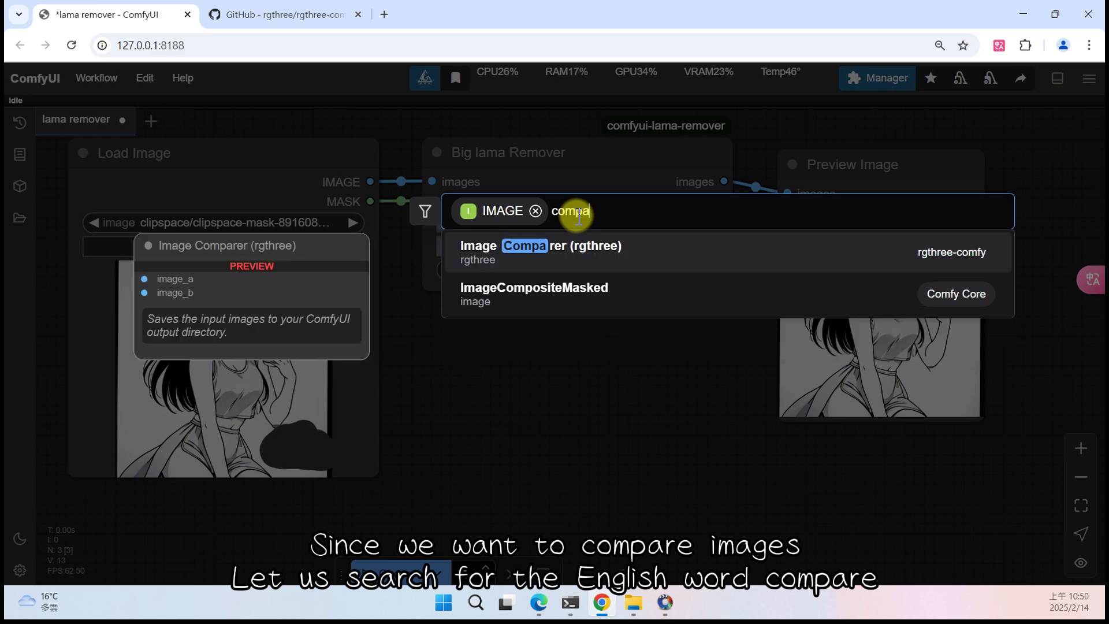
click(572, 254)
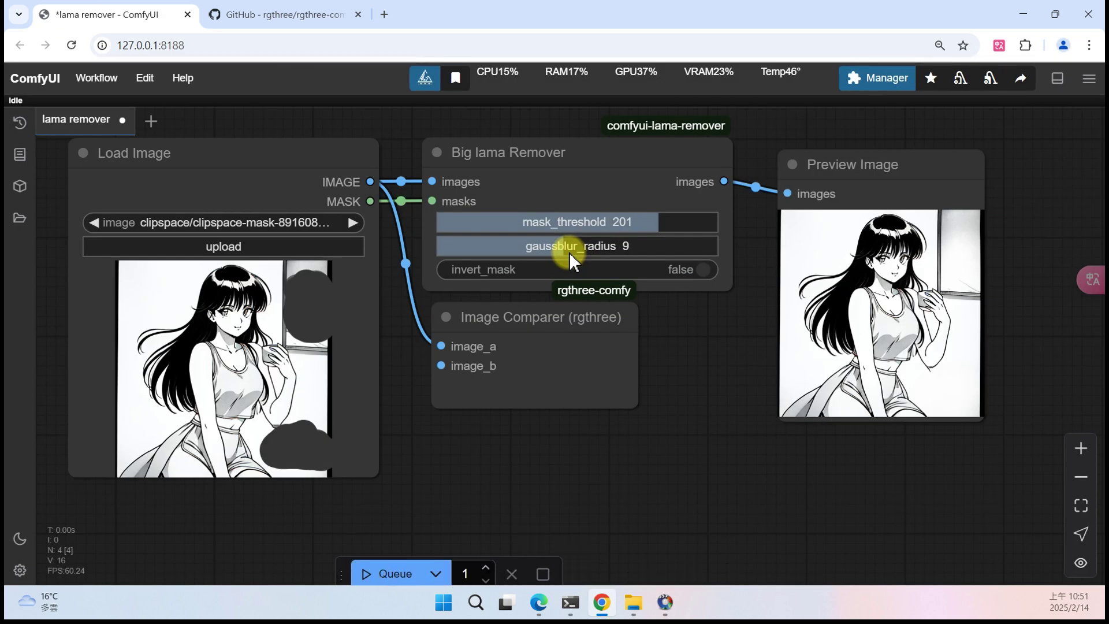
- Wire Big lama Remover's output to image_b, queue the run, and enlarge the Image Comparer
drag(538, 310, 561, 314)
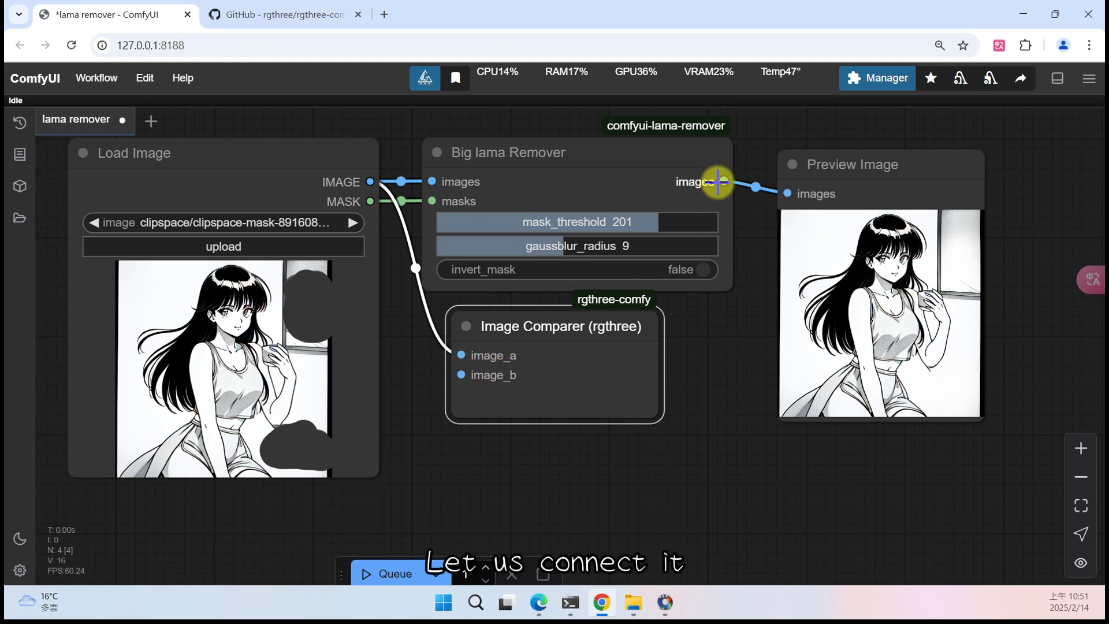
drag(724, 183, 473, 373)
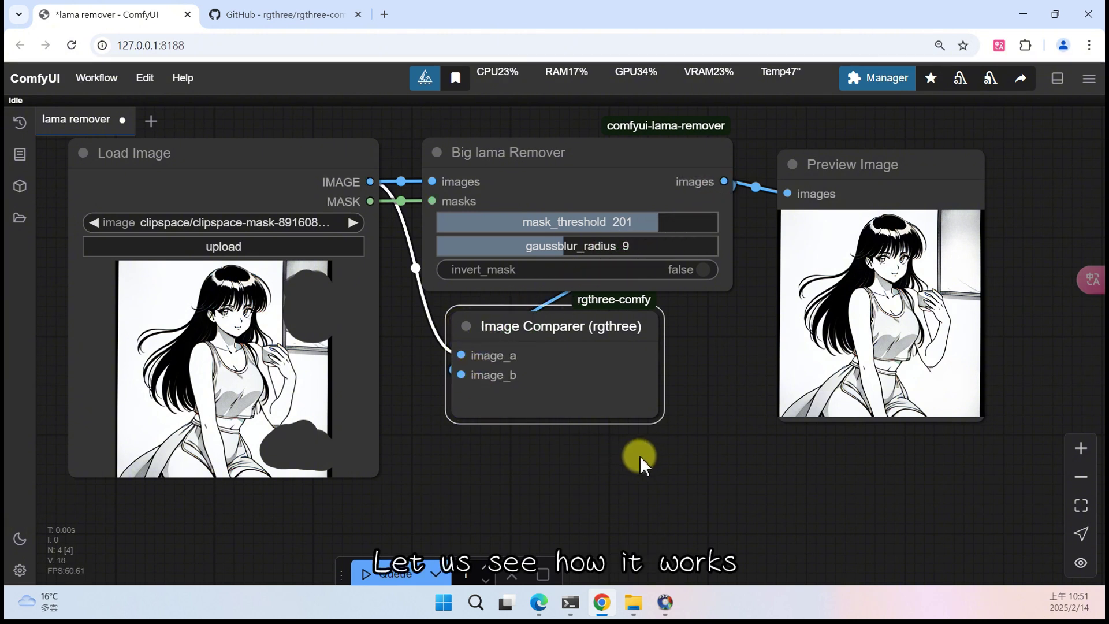
click(389, 574)
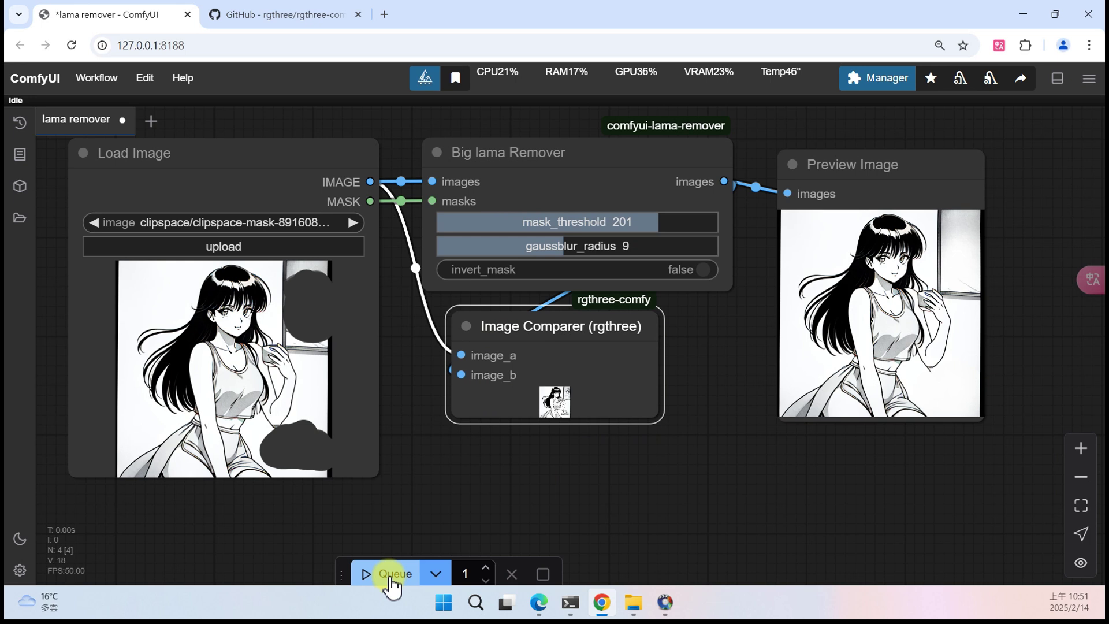
drag(660, 418, 807, 541)
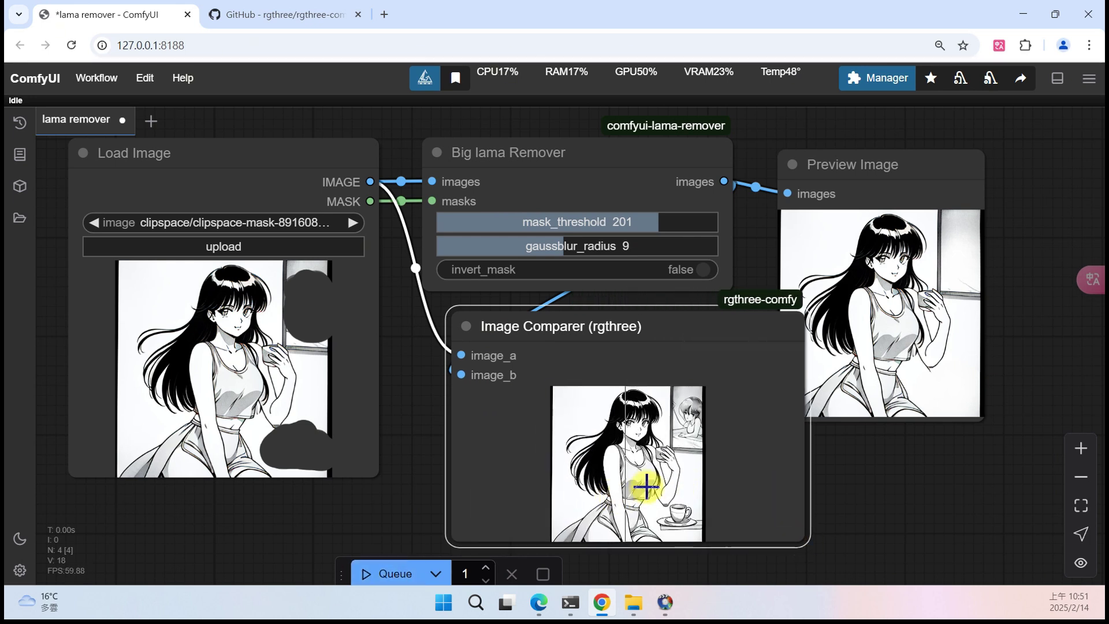